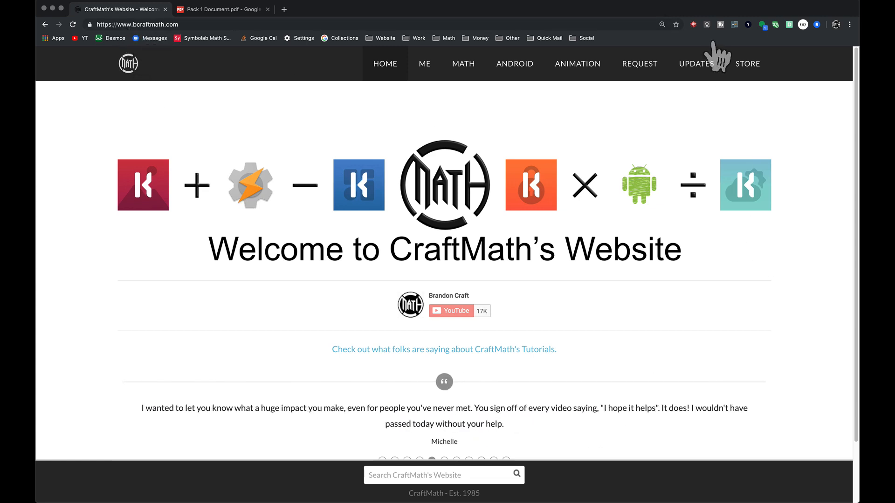
# Step: Open the Fluid Pack section of the CraftMath store and bring up the PDF previewing its objects
pyautogui.click(745, 65)
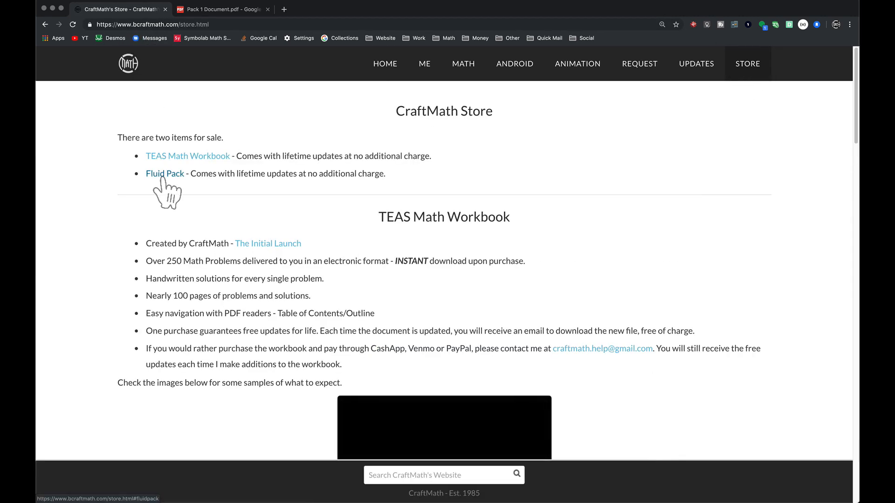
pyautogui.click(159, 175)
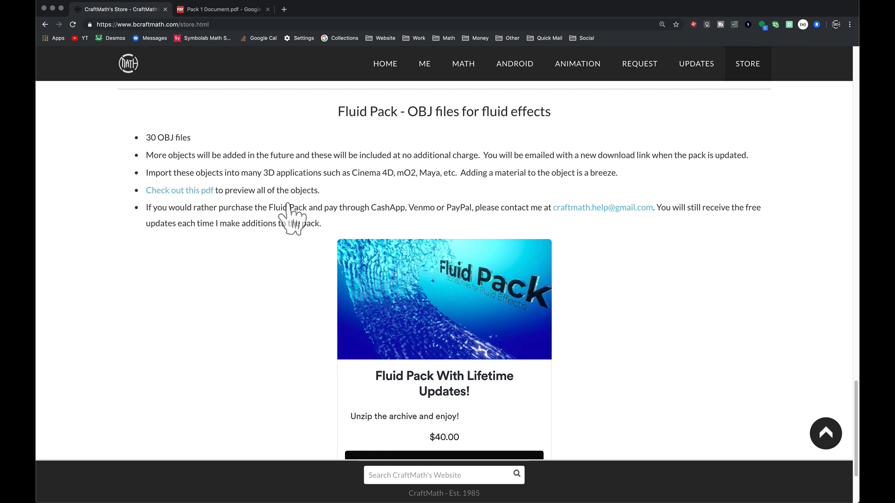
pyautogui.click(178, 192)
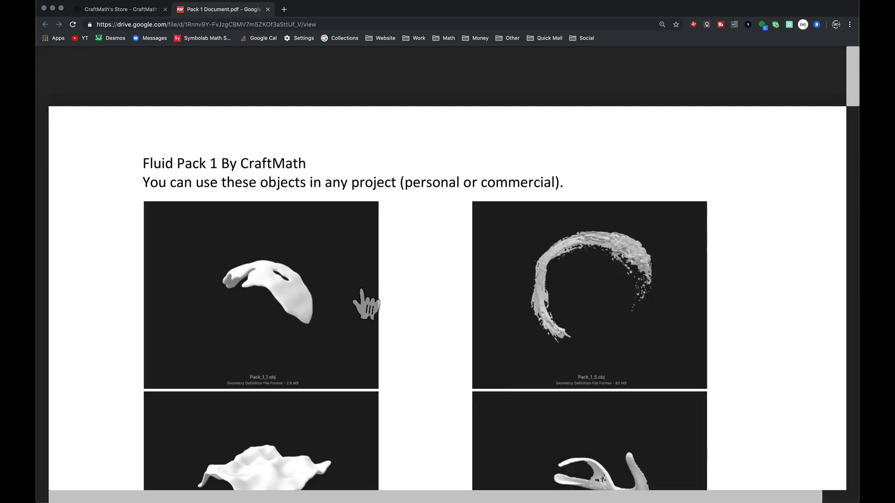
# Step: Look through the Fluid Pack 1 PDF, examining the object previews and the rendered samples
pyautogui.scroll(-18, 381, 302)
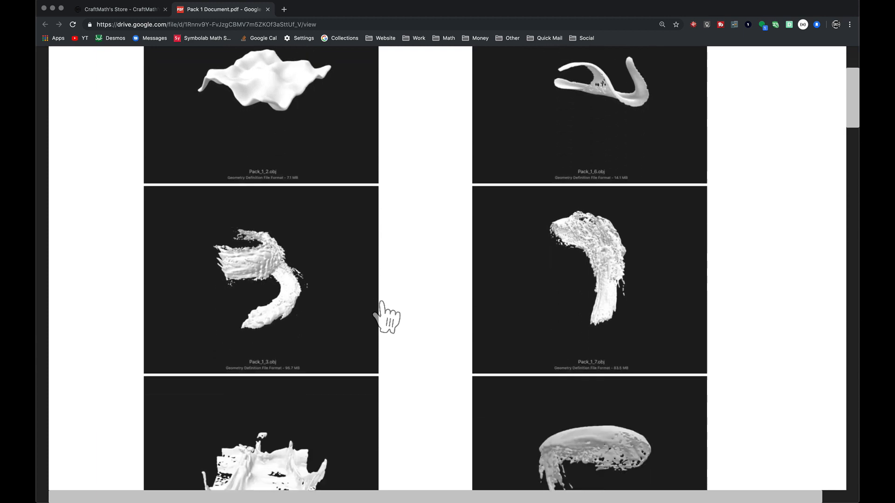
pyautogui.scroll(-15, 381, 301)
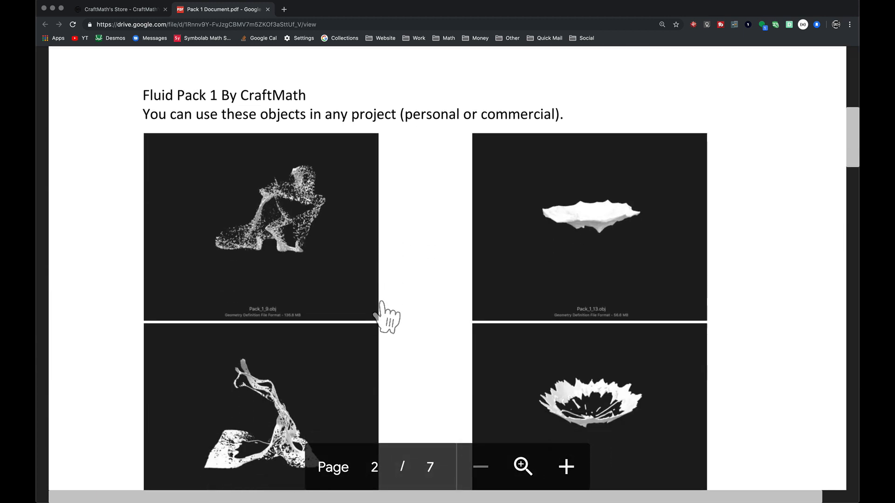
pyautogui.scroll(-15, 386, 317)
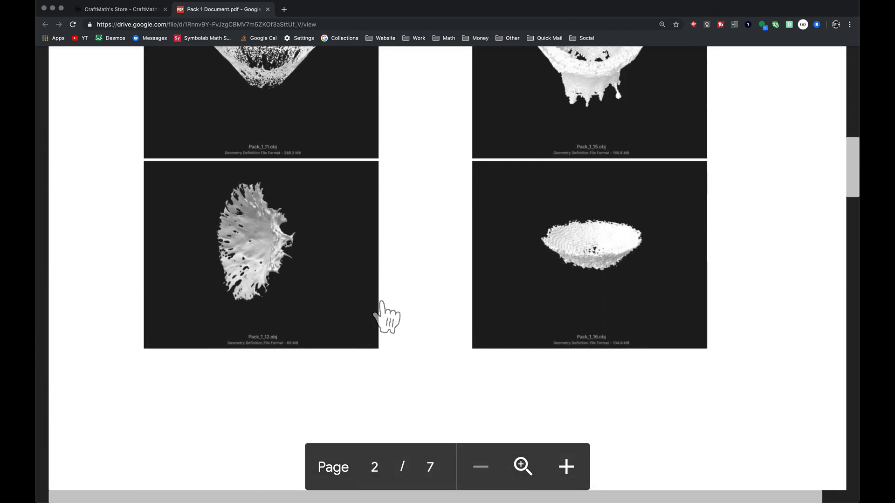
pyautogui.scroll(-15, 381, 302)
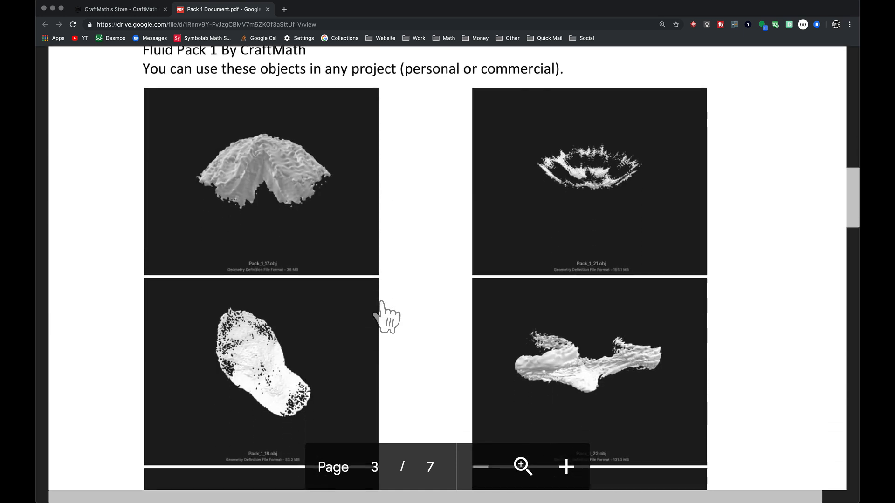
pyautogui.scroll(-15, 386, 317)
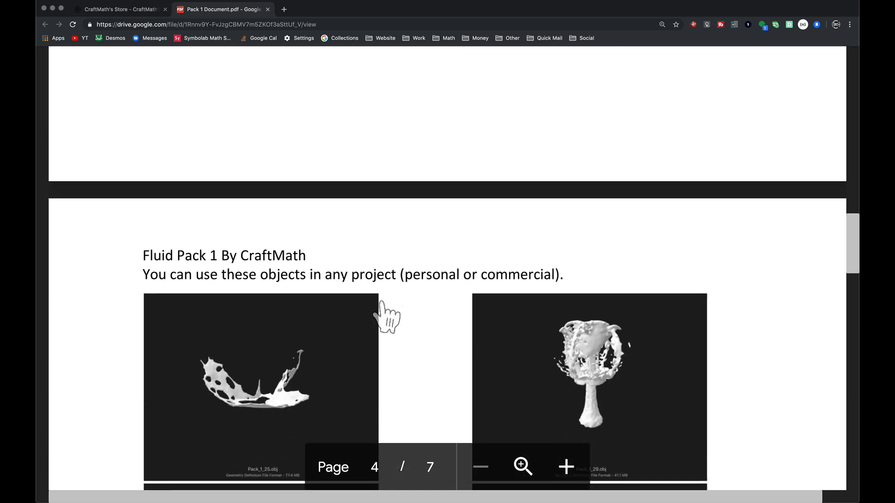
pyautogui.scroll(-10, 386, 316)
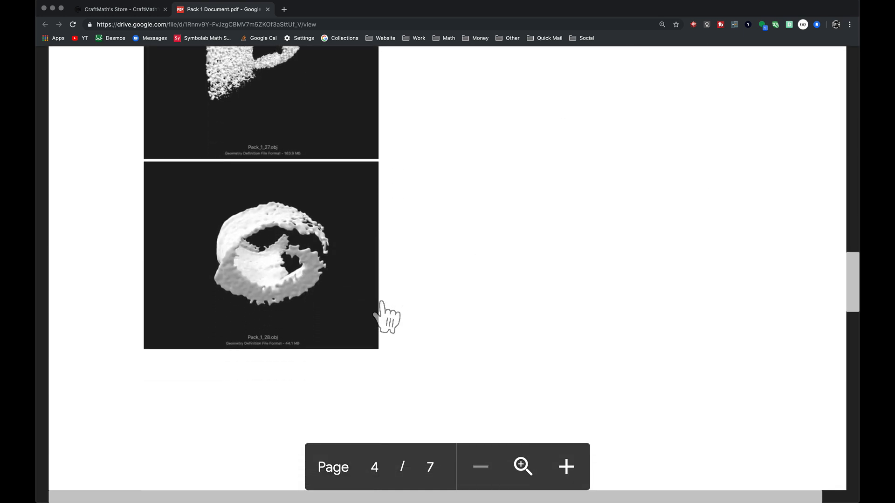
pyautogui.scroll(-10, 385, 316)
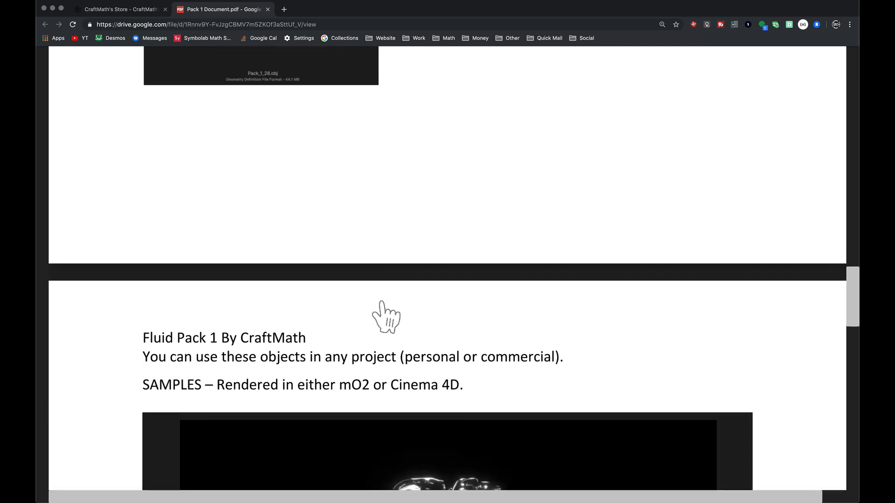
pyautogui.scroll(-10, 386, 317)
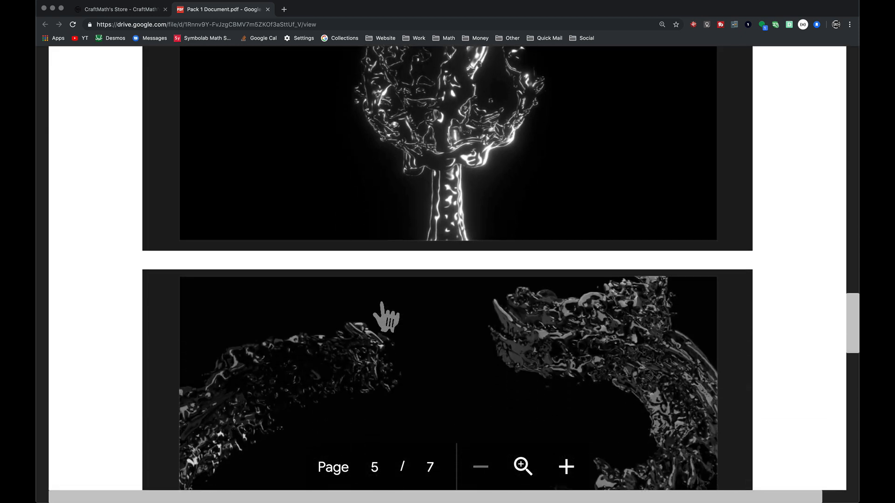
pyautogui.scroll(-10, 386, 317)
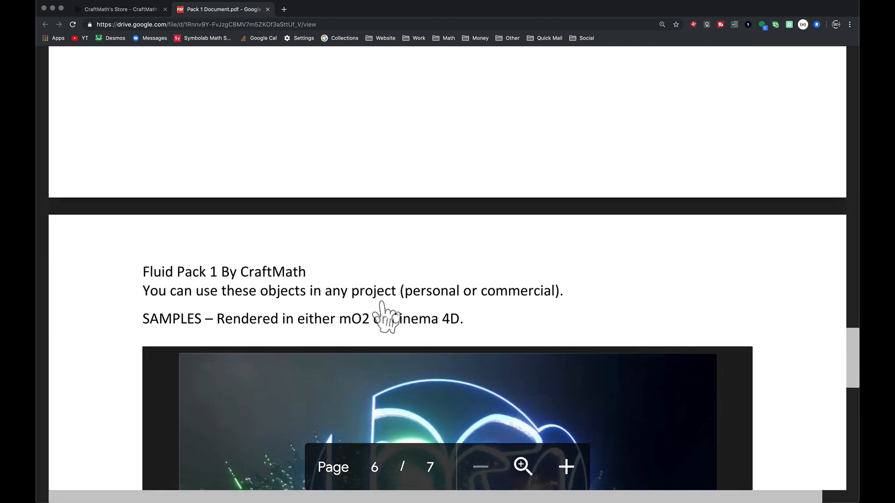
pyautogui.scroll(-10, 385, 316)
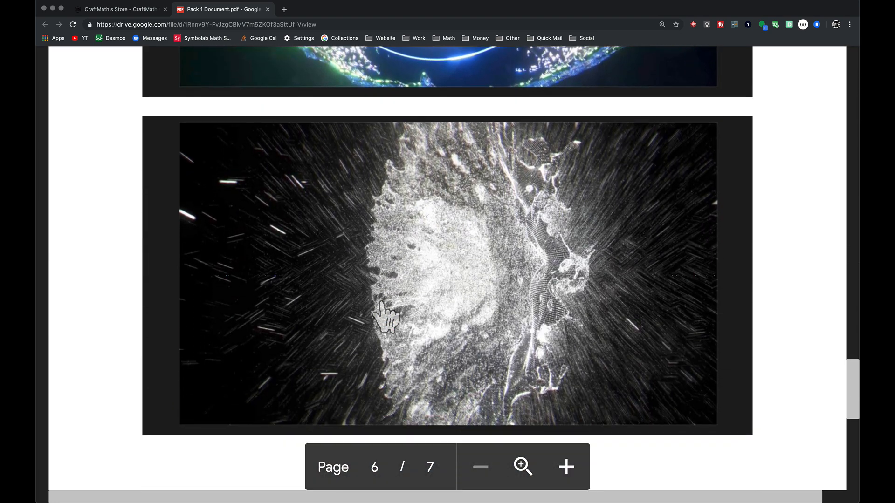
pyautogui.scroll(-10, 385, 317)
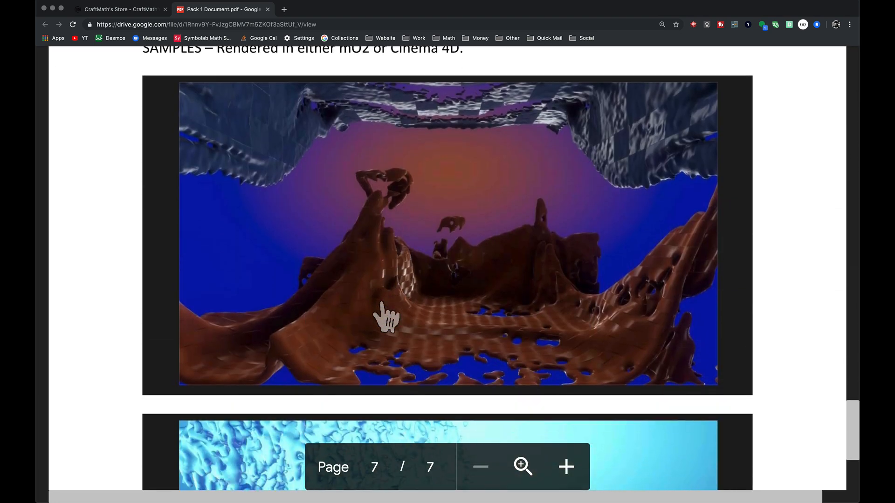
pyautogui.scroll(-3, 386, 317)
pyautogui.scroll(12, 386, 317)
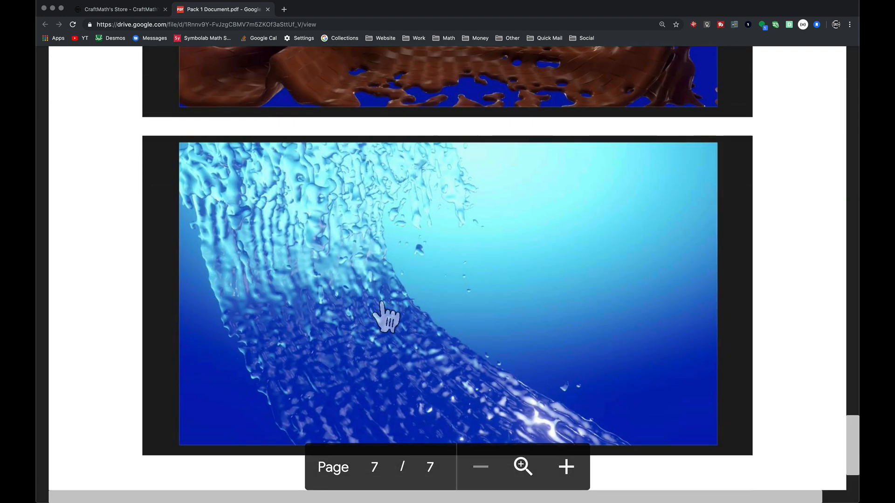
pyautogui.scroll(8, 386, 317)
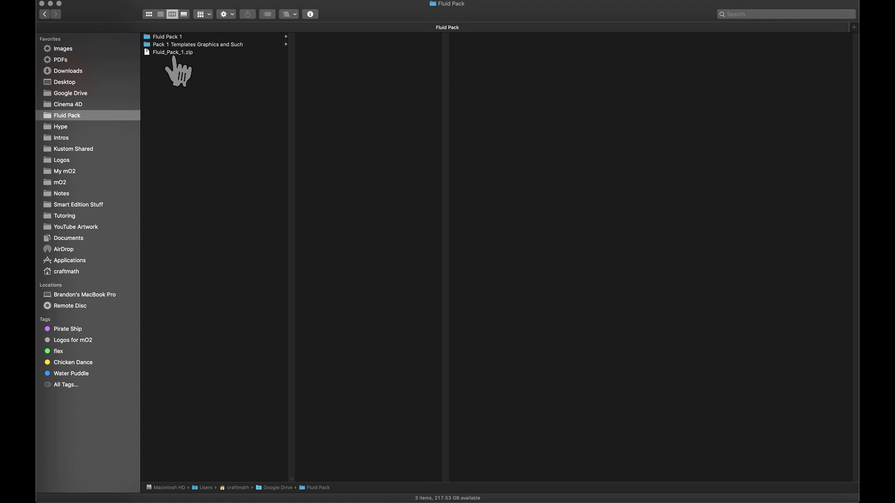
# Step: Switch to Finder, preview Pack_1_12.obj in the Fluid Pack 1 folder and inspect the model from another angle
pyautogui.click(166, 37)
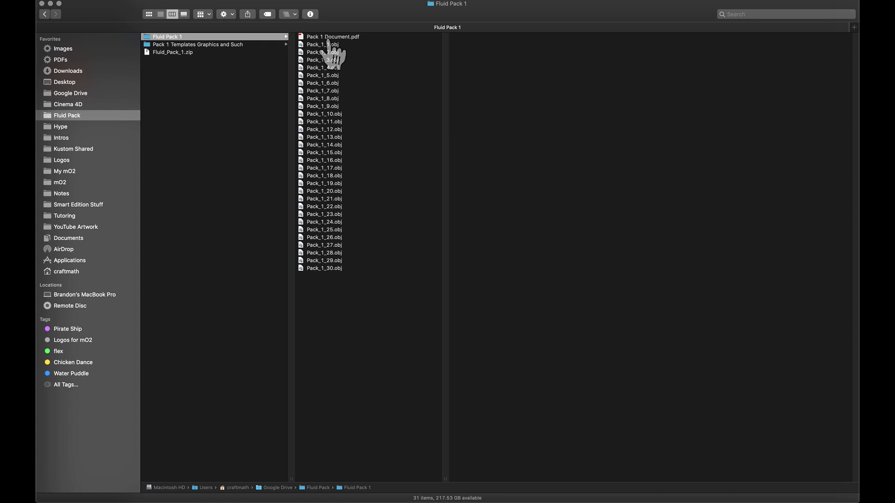
pyautogui.click(325, 130)
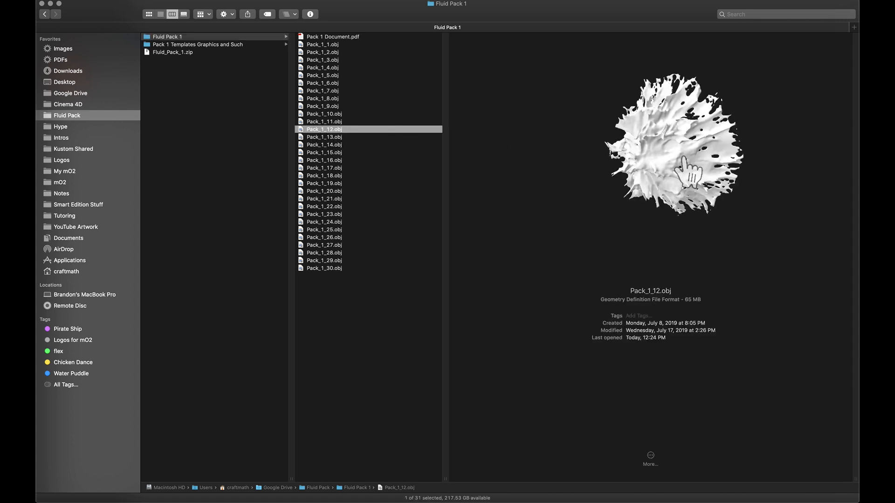
pyautogui.moveTo(685, 160); pyautogui.dragTo(661, 208)
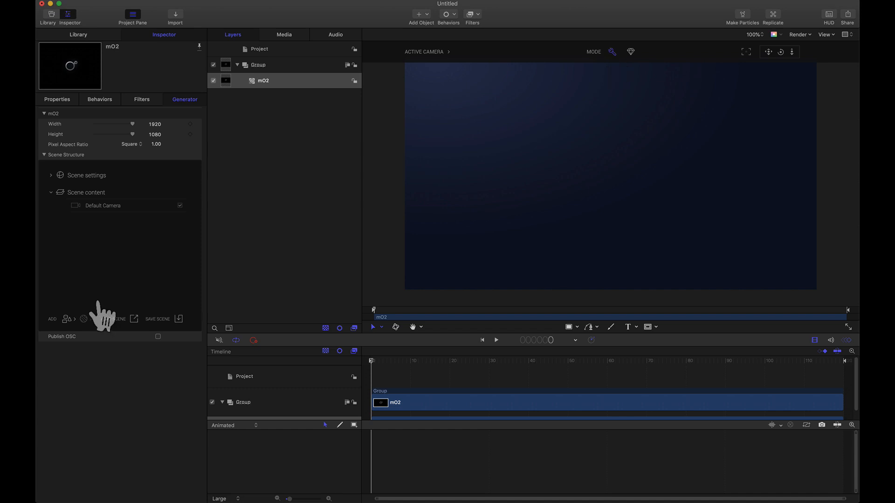
# Step: Switch to the Motion project and create a new category named TUTORIAL in the mO2 model library
pyautogui.click(67, 321)
pyautogui.moveTo(93, 322)
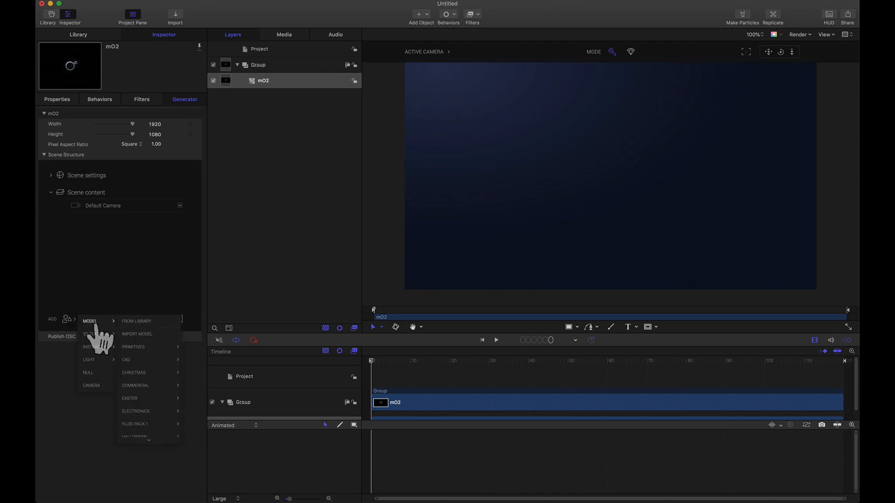
pyautogui.click(136, 321)
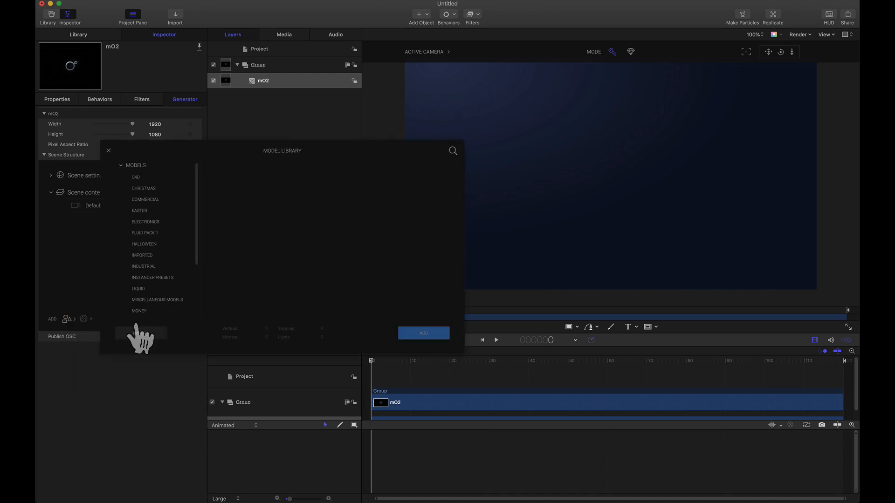
pyautogui.click(144, 167)
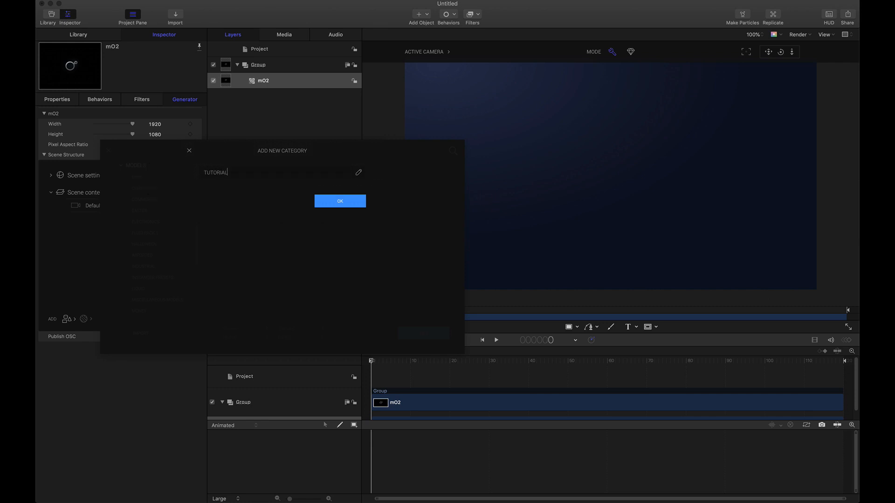
pyautogui.press('Return')
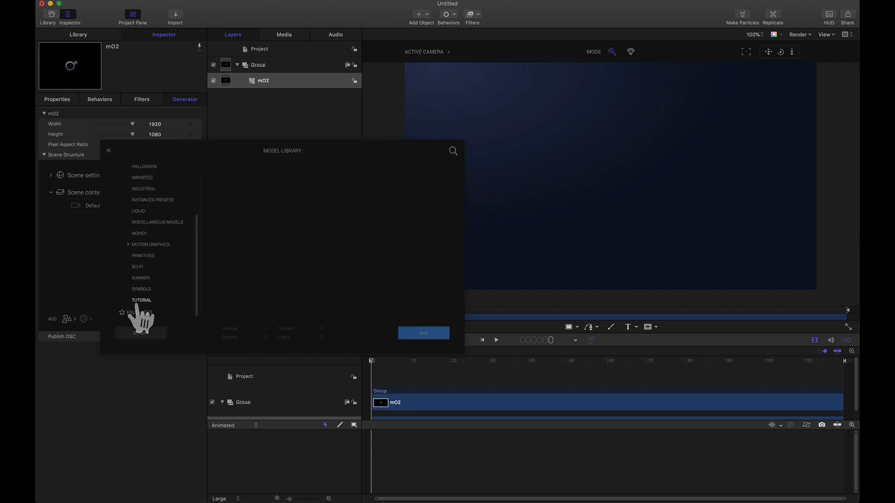
# Step: Import Pack_1_12.obj into the TUTORIAL category as "splash sample" without its materials, and add it to the scene
pyautogui.click(140, 334)
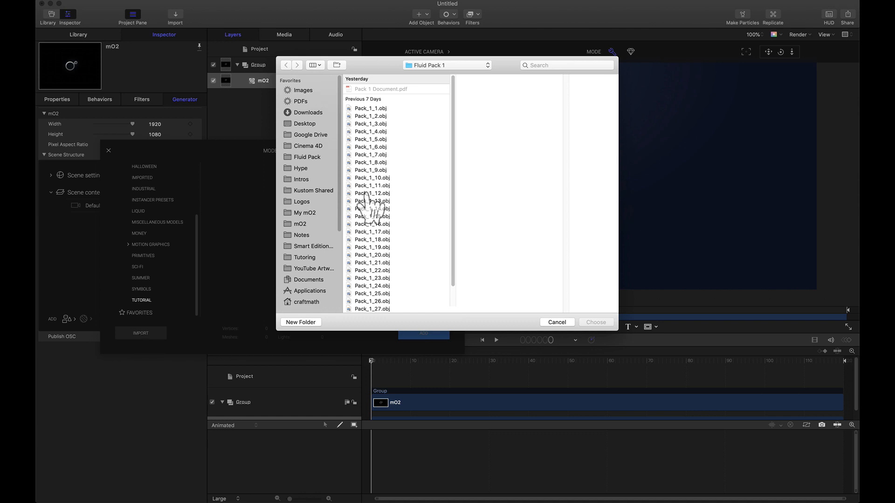
pyautogui.click(368, 193)
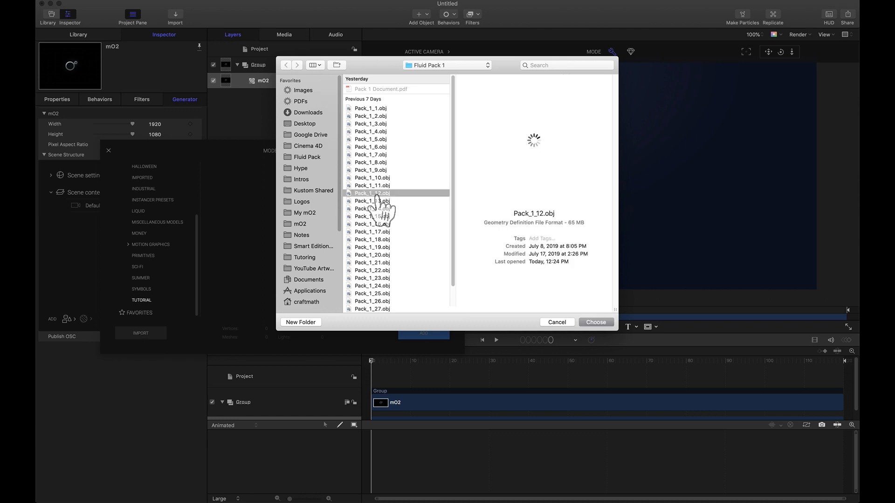
pyautogui.moveTo(559, 140); pyautogui.dragTo(504, 117)
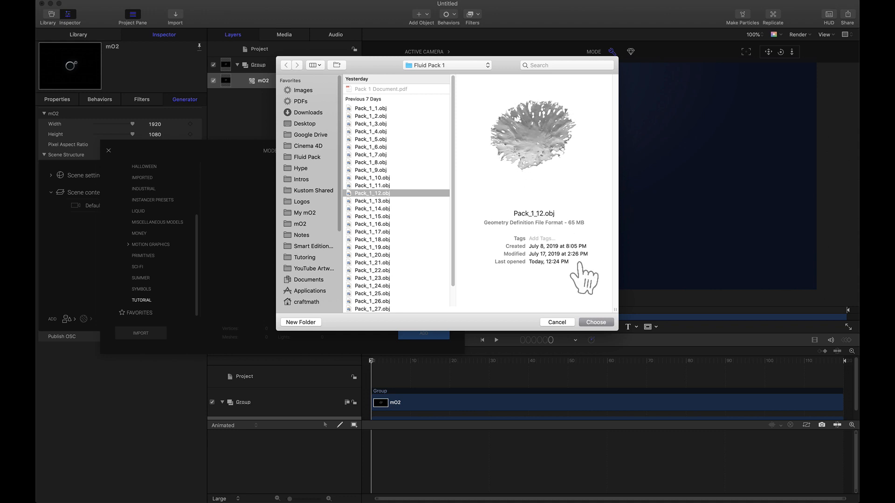
pyautogui.click(596, 323)
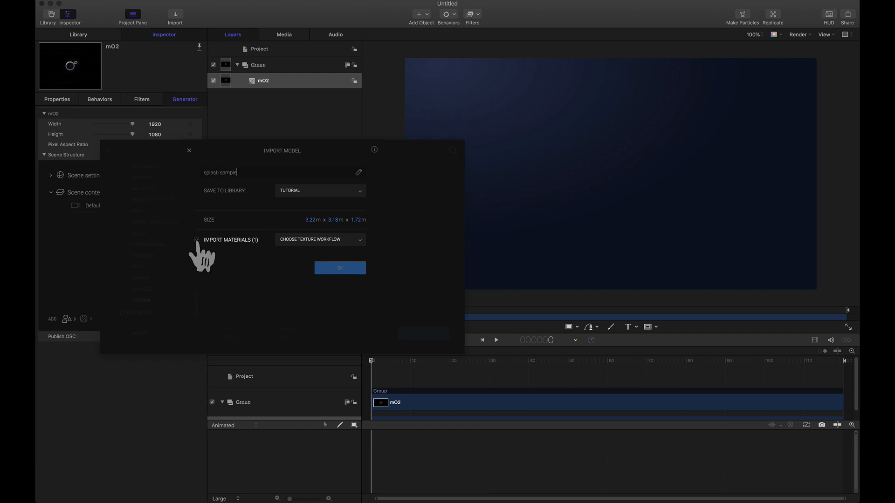
pyautogui.click(196, 240)
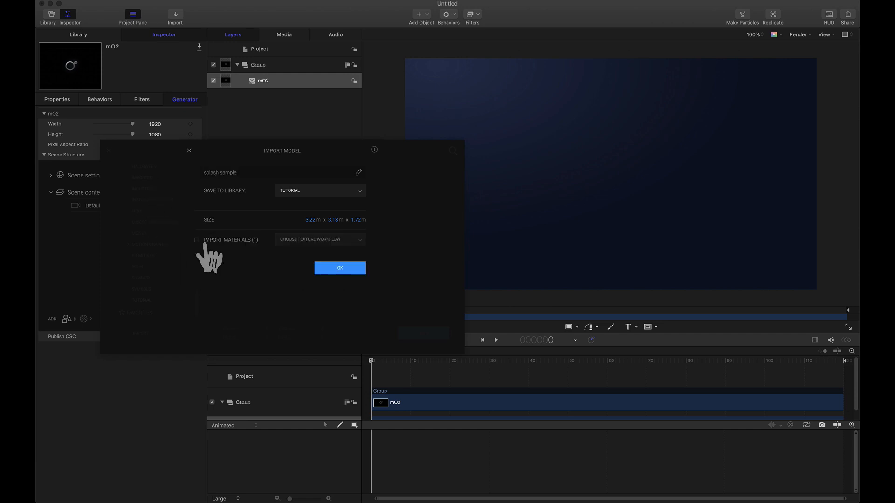
pyautogui.click(330, 271)
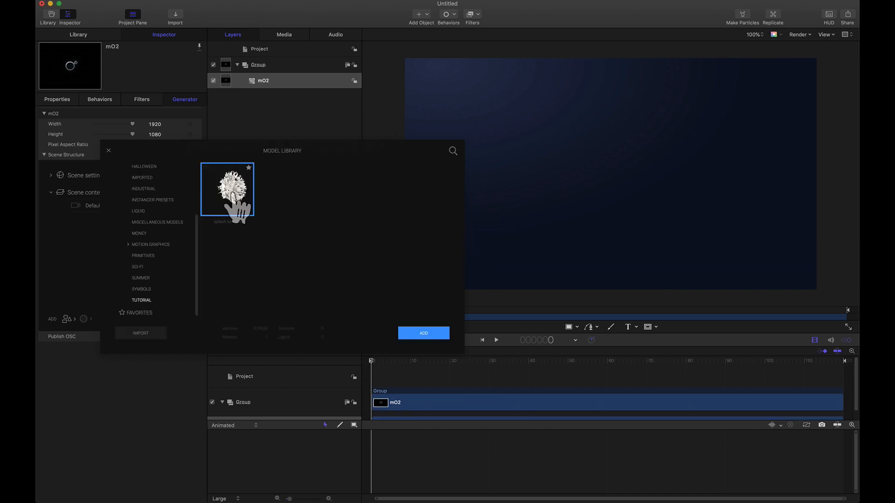
pyautogui.click(425, 334)
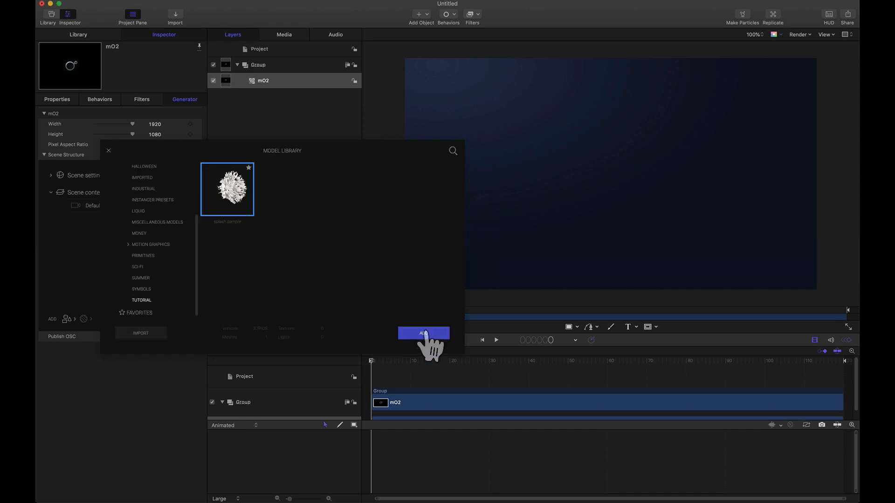
# Step: Reset the Default Camera's basic parameters and move it back along Z to frame the splash from the front
pyautogui.click(109, 206)
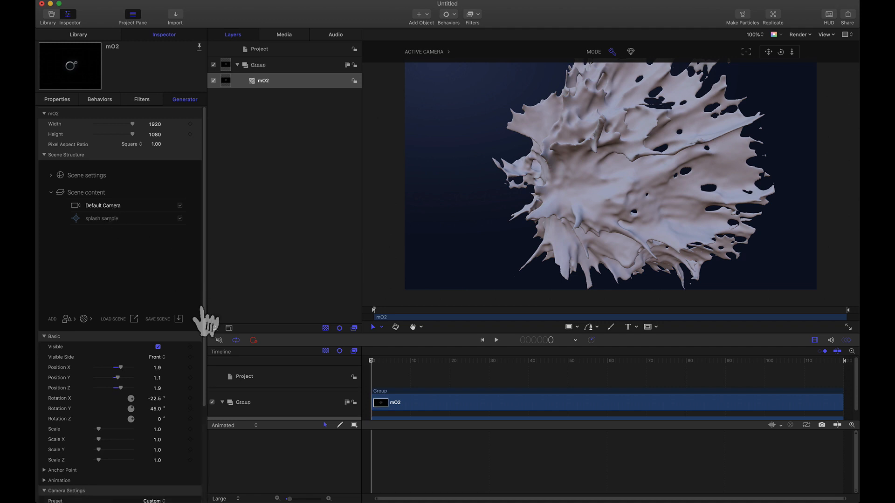
pyautogui.click(199, 338)
pyautogui.click(212, 343)
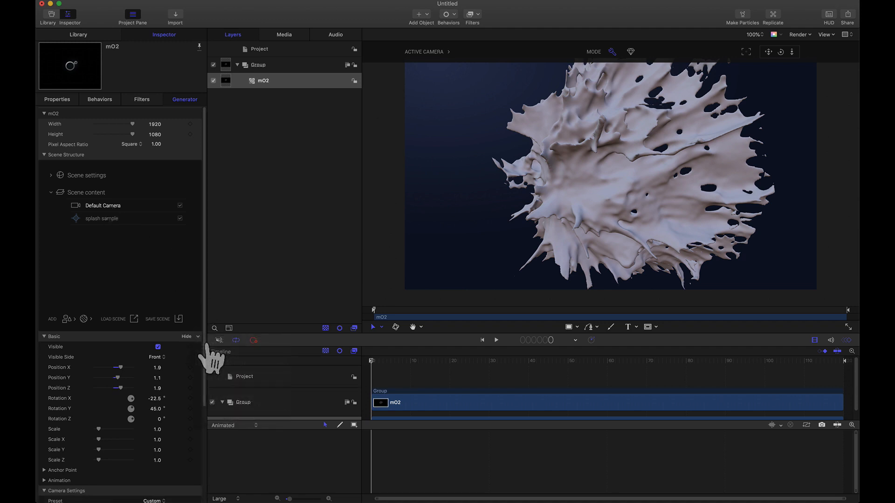
pyautogui.moveTo(123, 393); pyautogui.dragTo(142, 395)
# Step: Rotate the splash sample about its Y axis and move the Default Camera in to Position Z 2.16
pyautogui.click(99, 220)
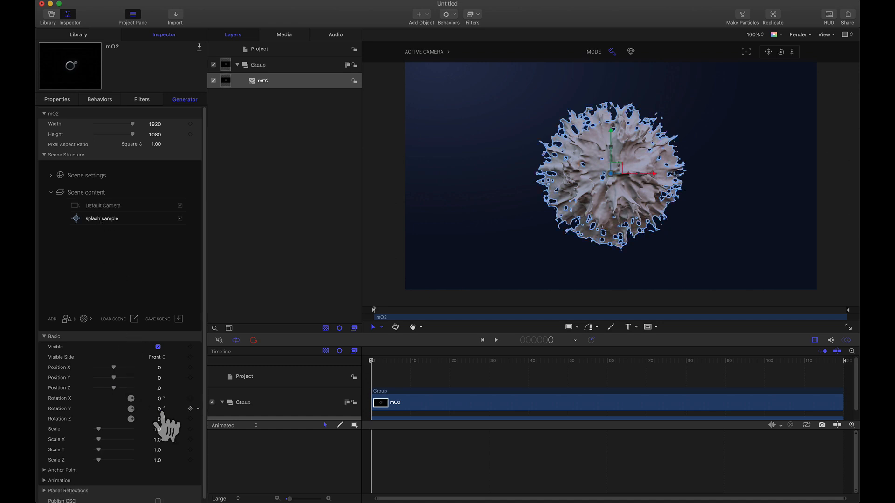
pyautogui.moveTo(159, 409); pyautogui.dragTo(122, 387)
pyautogui.click(103, 205)
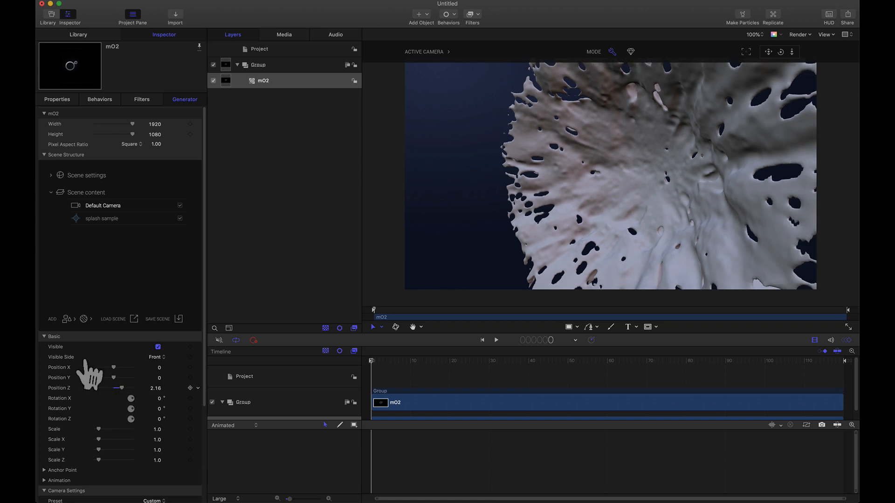
# Step: Review the imported splash model in the TUTORIAL category of the model library
pyautogui.click(67, 321)
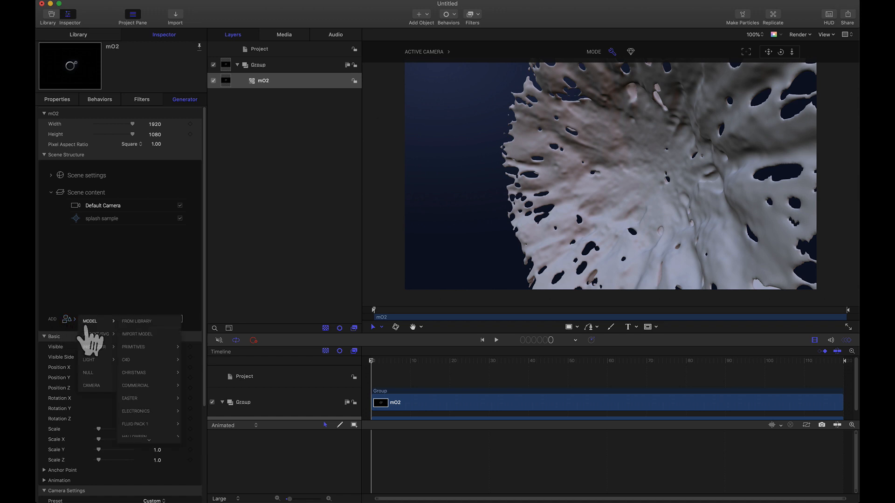
pyautogui.click(137, 322)
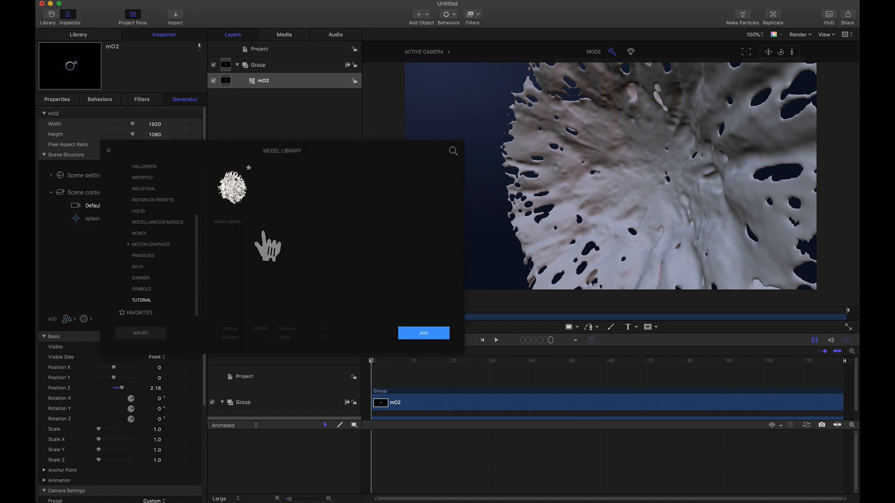
pyautogui.click(235, 203)
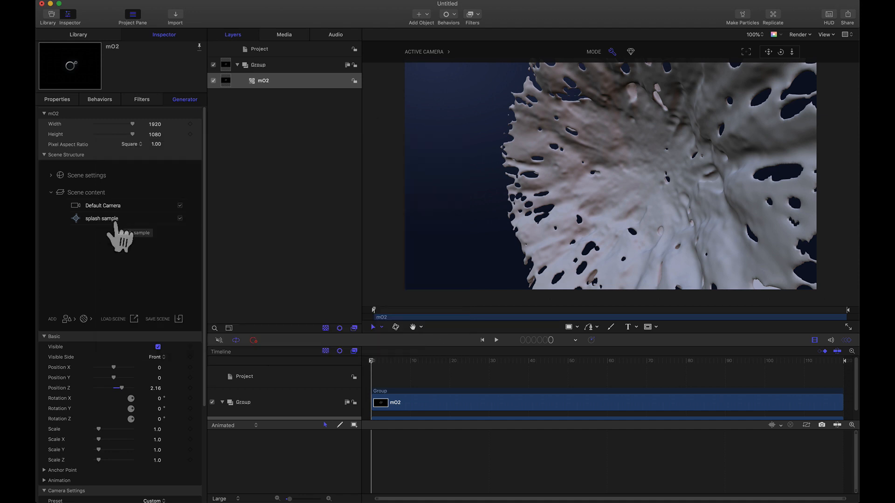
# Step: Apply the transparent Clean Water material to the splash sample
pyautogui.rightClick(115, 224)
pyautogui.moveTo(138, 257)
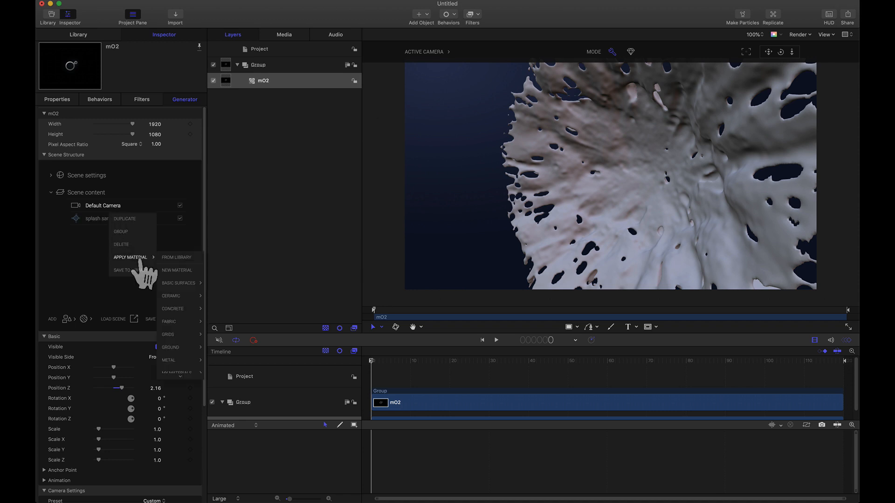
pyautogui.scroll(-8, 179, 350)
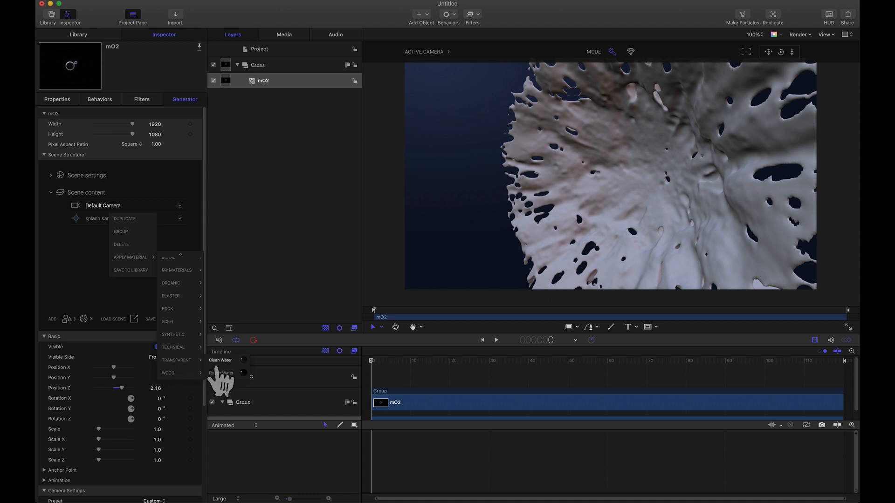
pyautogui.click(218, 362)
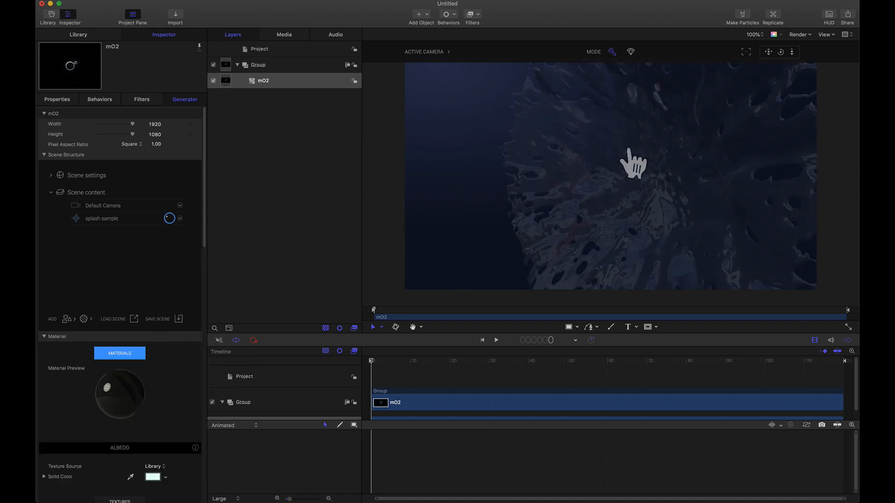
# Step: Add a sphere light behind the splash at X -0.59, Y -0.46, Z -1.78, and hide the light
pyautogui.click(69, 318)
pyautogui.moveTo(94, 369)
pyautogui.click(131, 372)
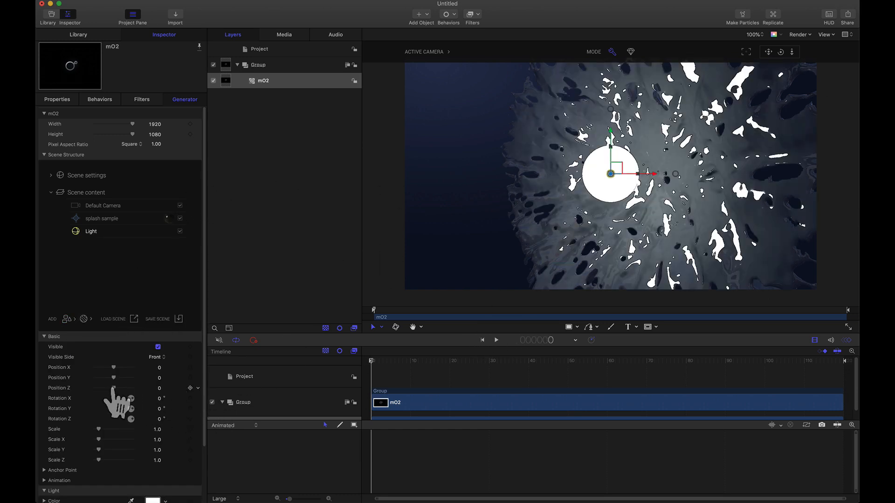
pyautogui.moveTo(112, 388); pyautogui.dragTo(116, 368)
pyautogui.scroll(-5, 116, 368)
pyautogui.moveTo(109, 336)
pyautogui.mouseDown()
pyautogui.moveTo(117, 315)
pyautogui.moveTo(109, 326)
pyautogui.mouseUp()
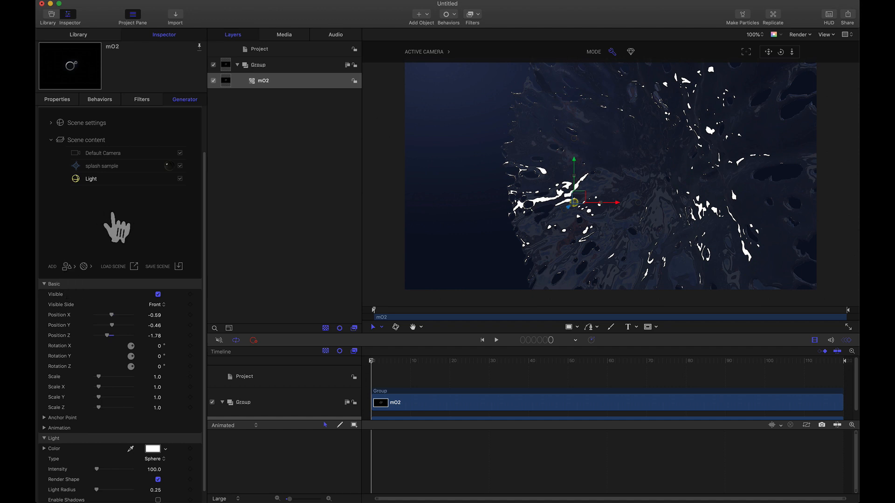
pyautogui.click(180, 179)
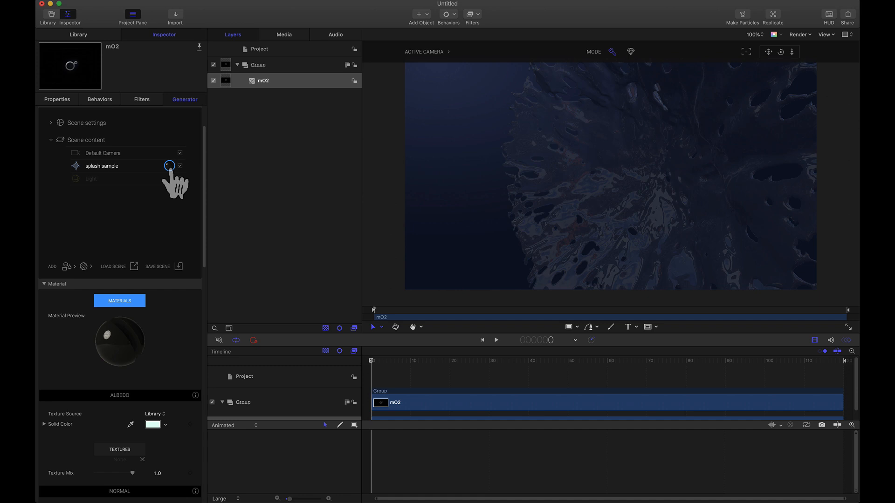
# Step: Replace the splash sample's material with the orange Basic Surface 18 and set its texture mapping to Cubic
pyautogui.click(130, 303)
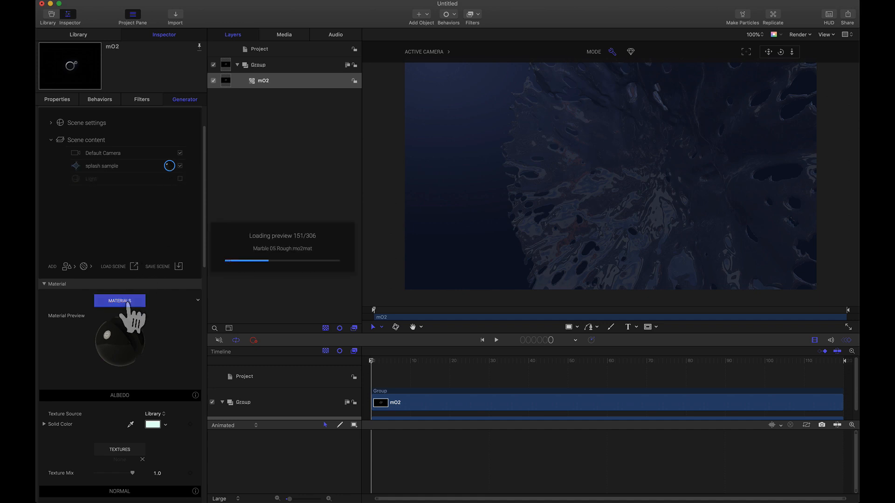
pyautogui.click(162, 181)
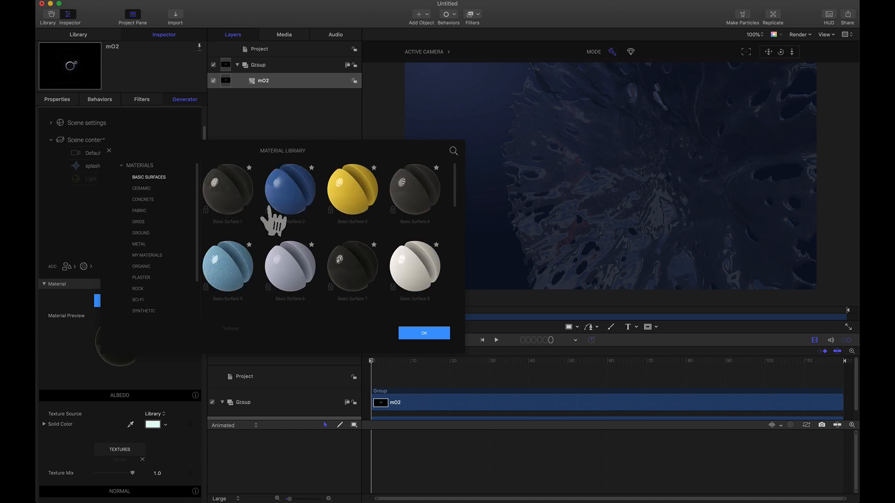
pyautogui.scroll(-5, 296, 234)
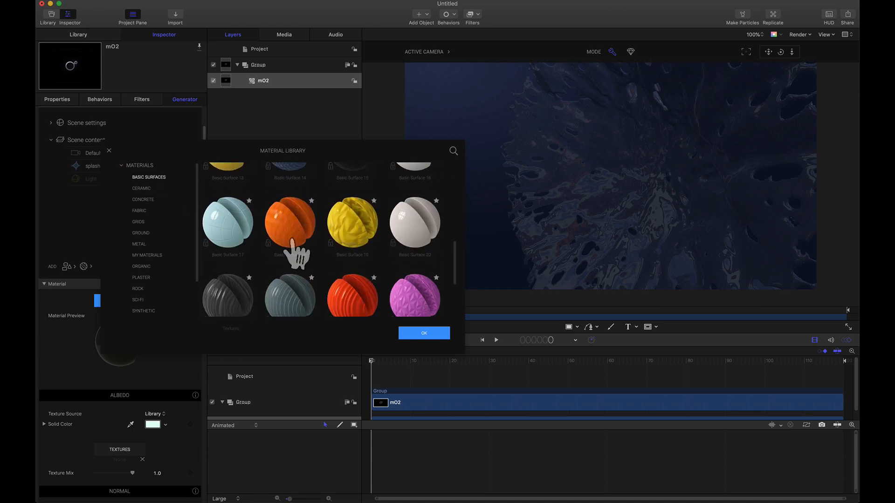
pyautogui.click(293, 241)
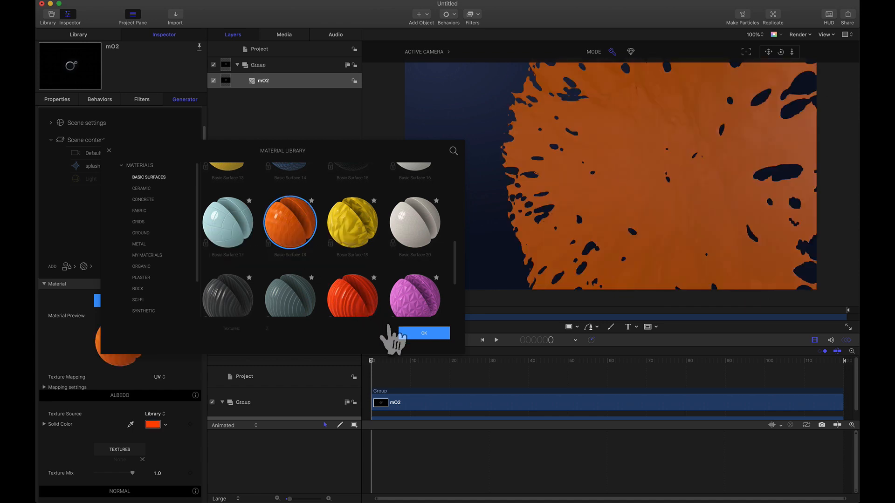
pyautogui.click(422, 333)
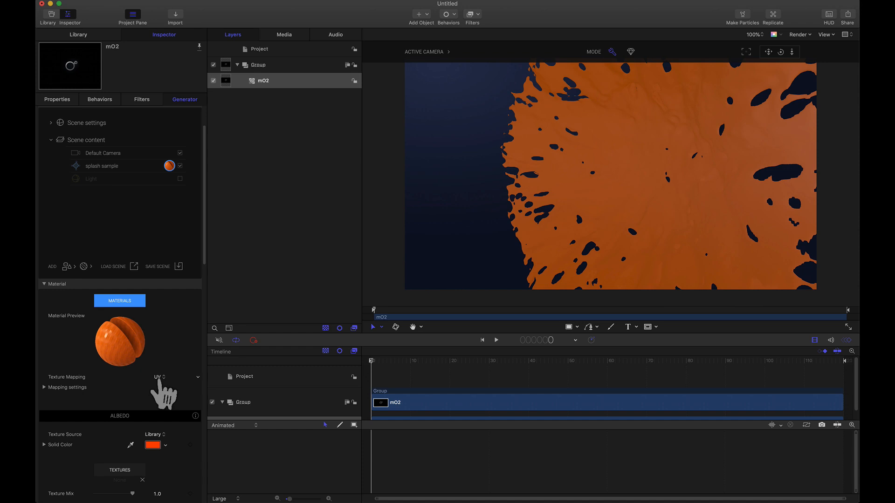
pyautogui.click(158, 378)
pyautogui.click(160, 384)
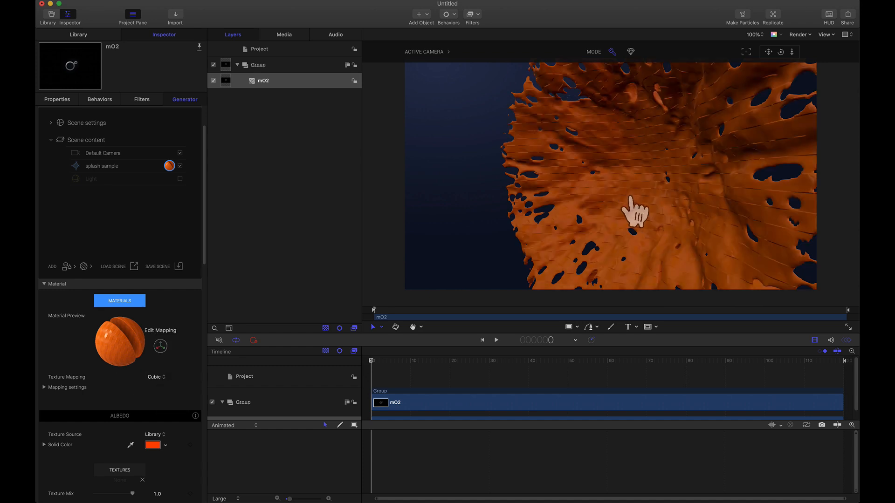
# Step: Remove the orange material from the splash sample and hide the model
pyautogui.click(168, 166)
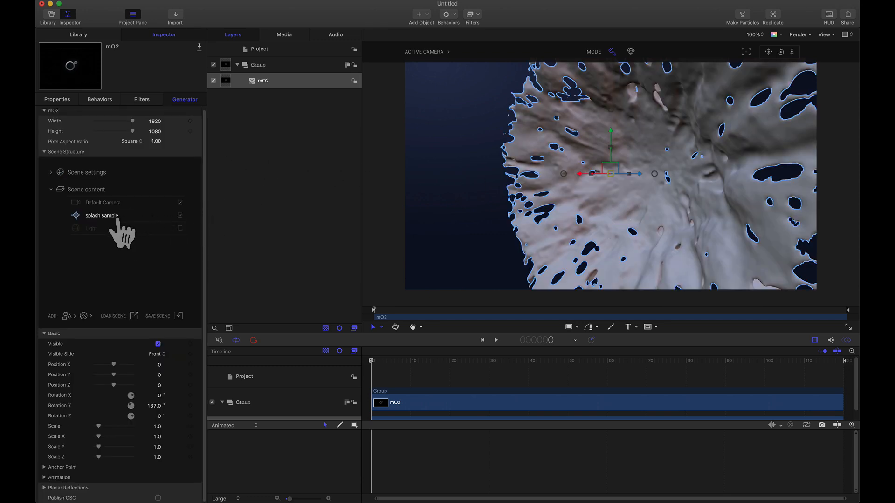
pyautogui.click(180, 215)
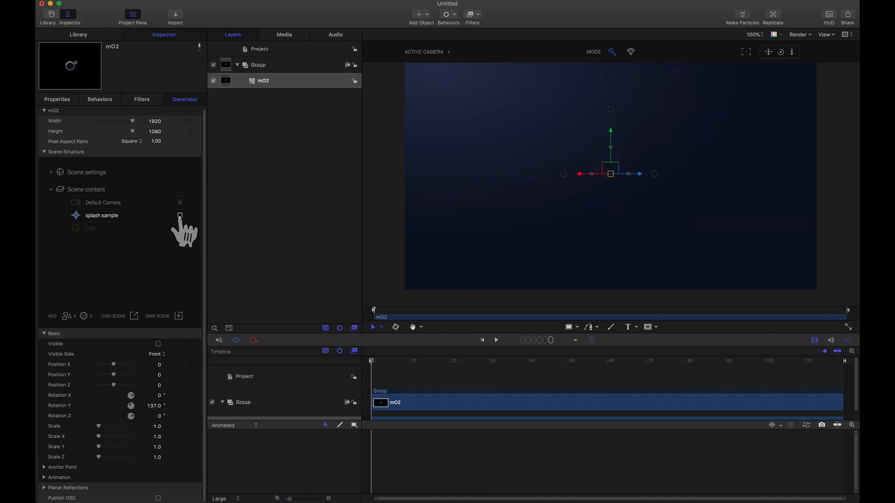
# Step: Add an Object instancer and assign the splash sample as the object for its distribution shape
pyautogui.click(67, 316)
pyautogui.moveTo(96, 344)
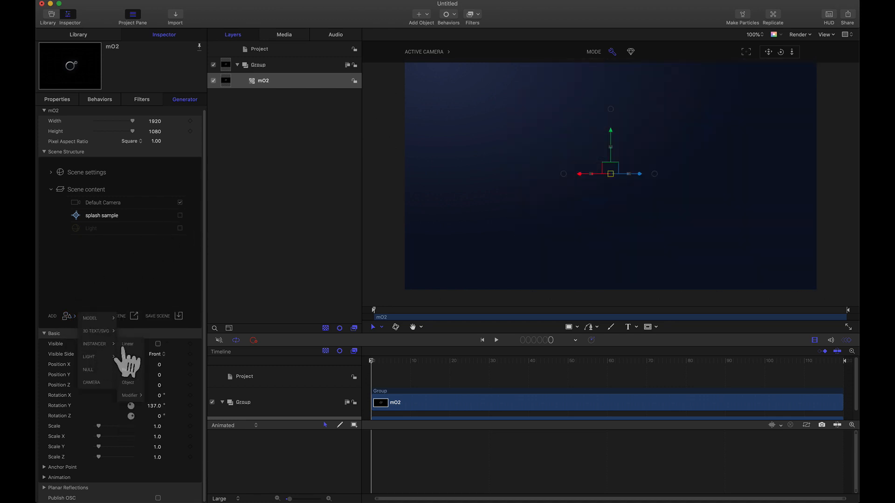
pyautogui.click(129, 383)
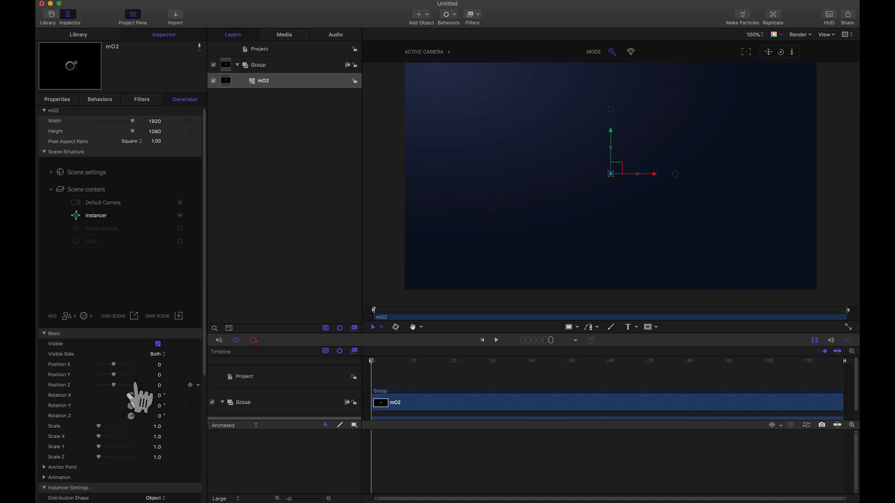
pyautogui.scroll(-4, 206, 366)
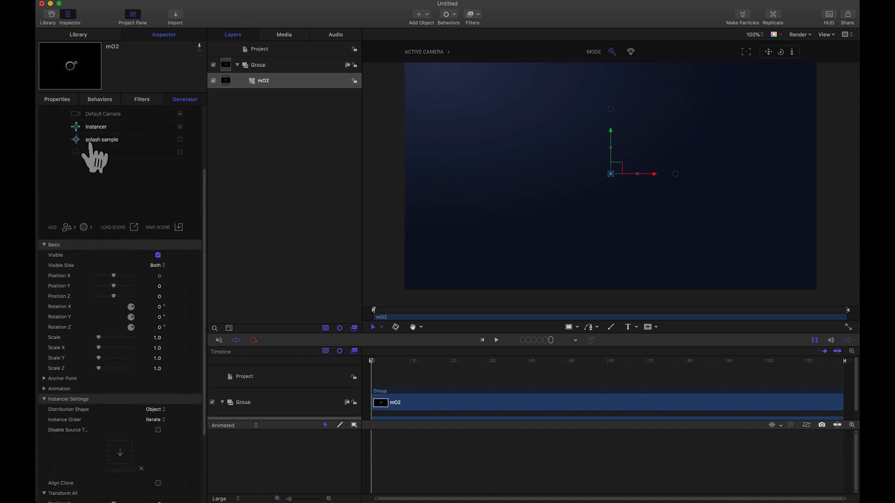
pyautogui.moveTo(90, 143); pyautogui.dragTo(120, 460)
# Step: Add a Sphere primitive to the scene content
pyautogui.scroll(5, 201, 301)
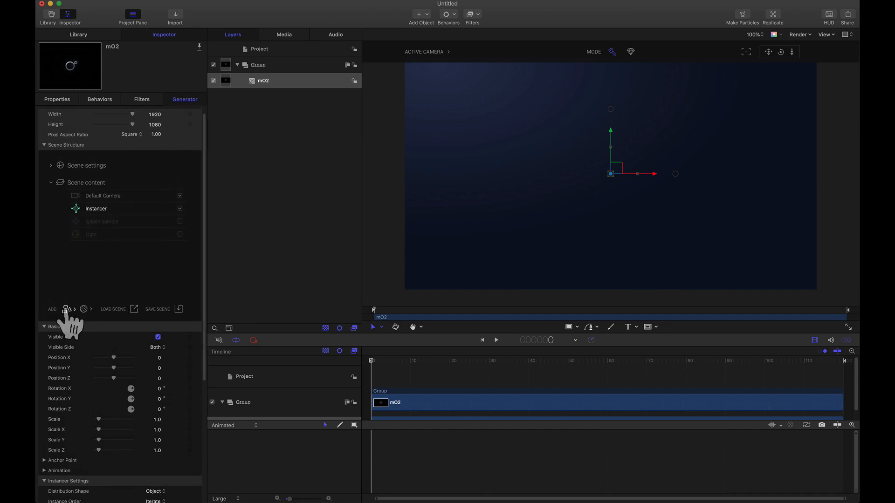
pyautogui.click(66, 309)
pyautogui.click(196, 427)
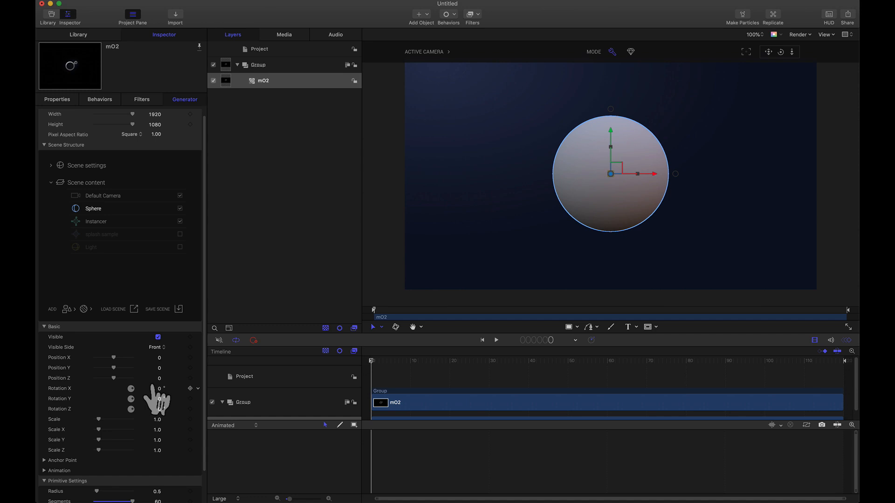
# Step: Set the sphere's radius to 0.01 and its overall scale to 0.5
pyautogui.scroll(-2, 157, 401)
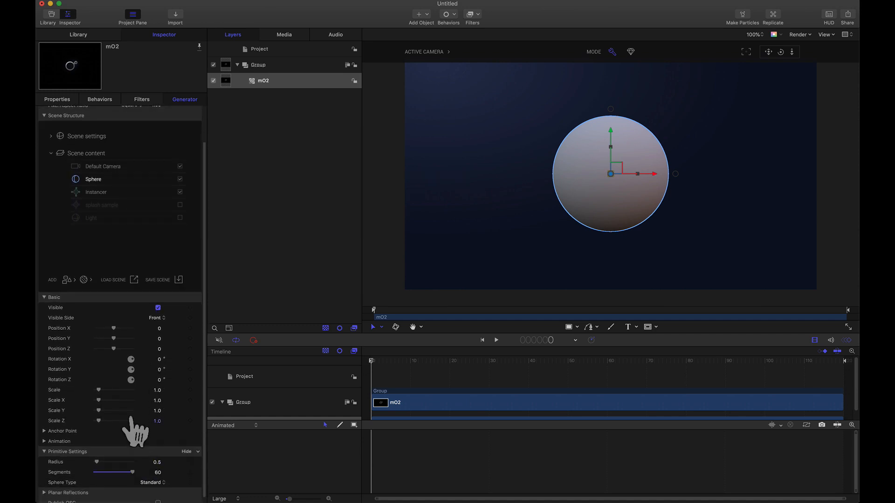
pyautogui.click(157, 463)
pyautogui.write('0.01')
pyautogui.press('Return')
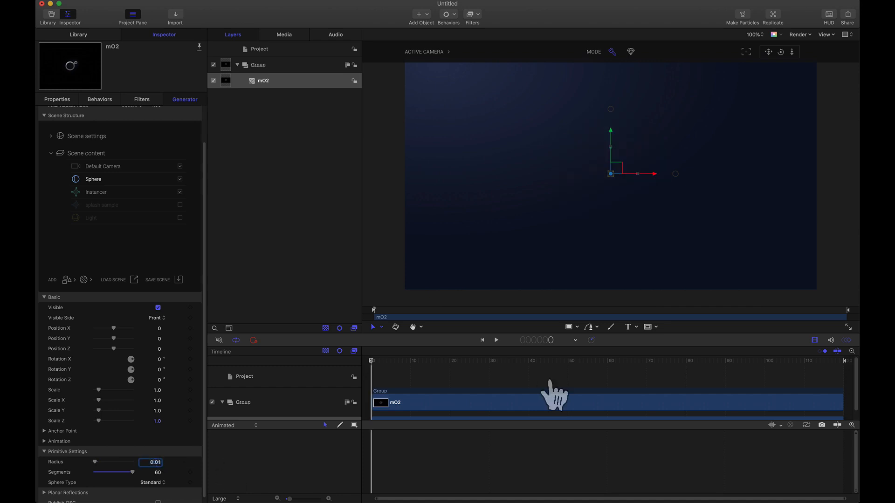
pyautogui.click(157, 391)
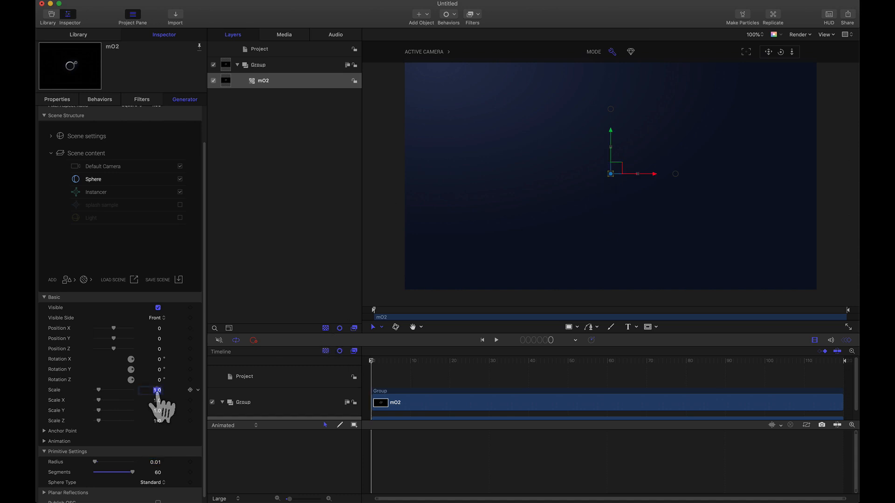
pyautogui.press('BackSpace')
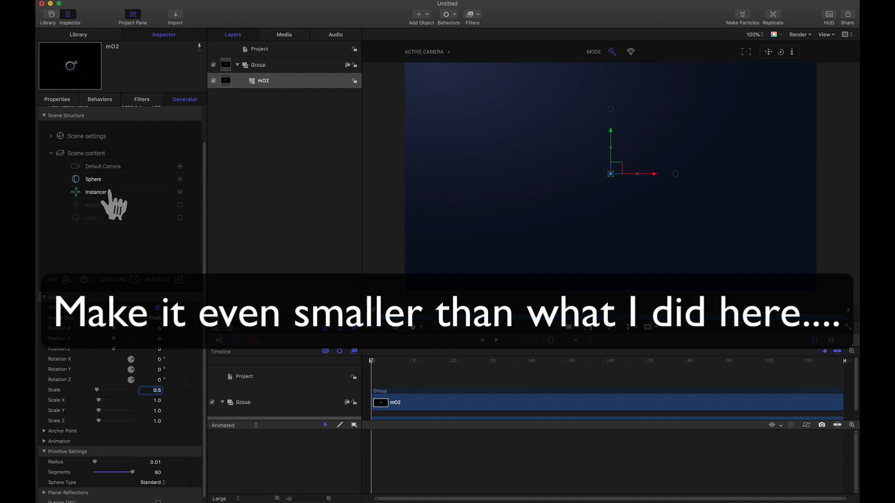
# Step: Apply a new material to the sphere and set its illuminance intensity to 10
pyautogui.click(103, 166)
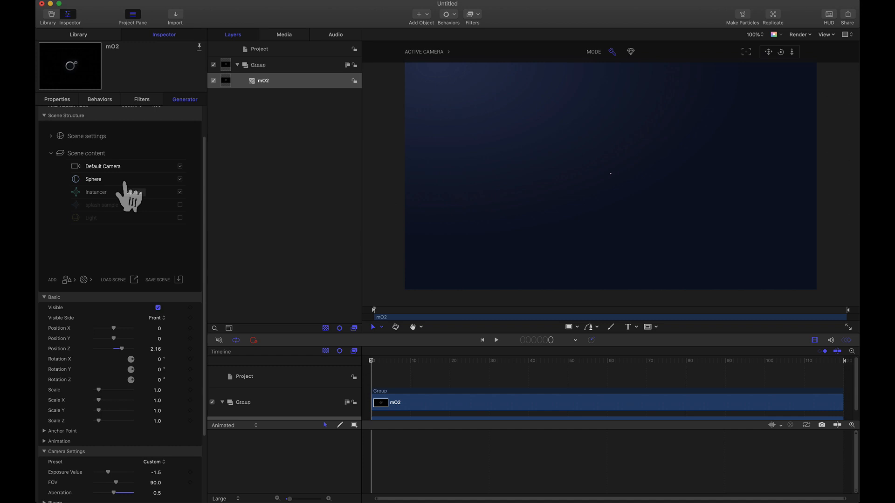
pyautogui.rightClick(124, 184)
pyautogui.moveTo(146, 219)
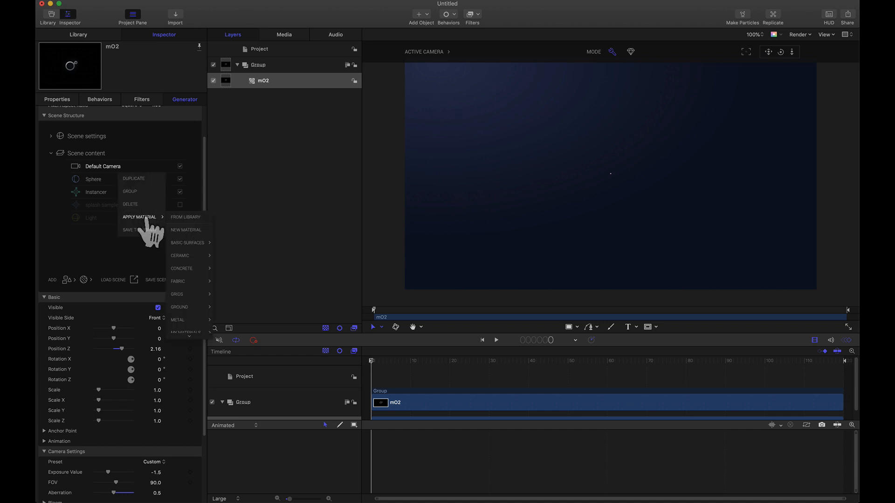
pyautogui.click(177, 229)
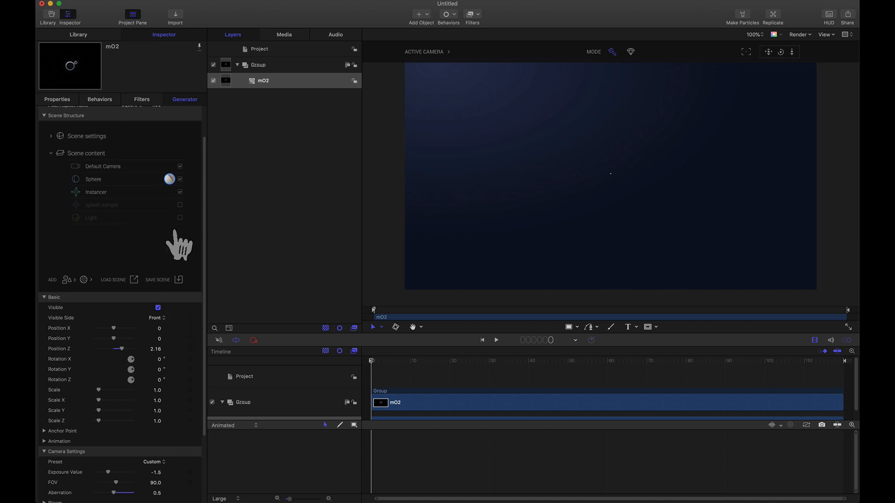
pyautogui.scroll(-10, 88, 373)
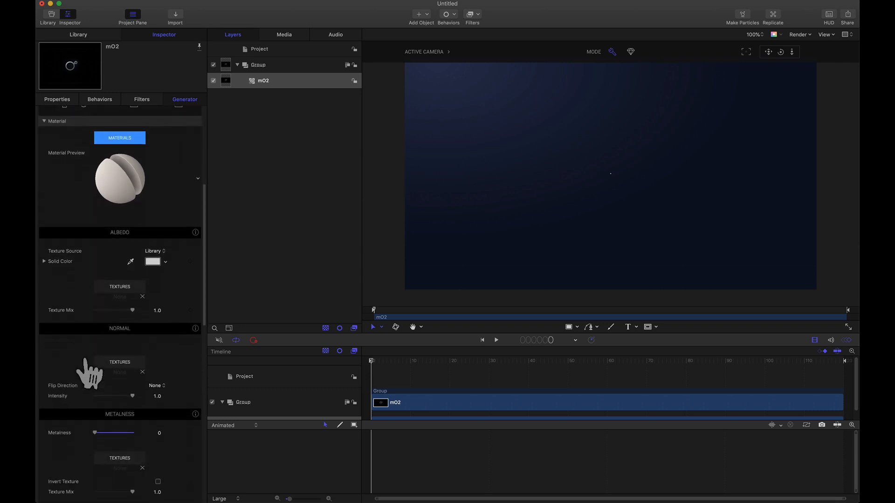
pyautogui.scroll(-5, 86, 373)
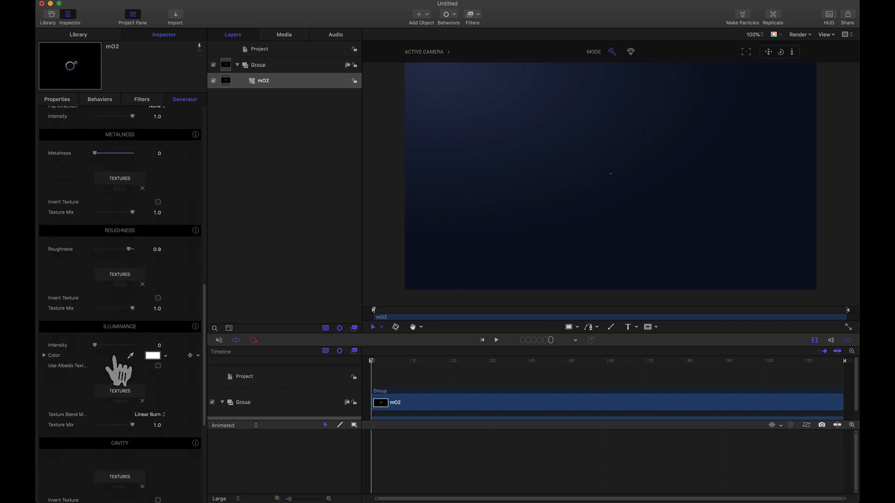
pyautogui.scroll(15, 140, 361)
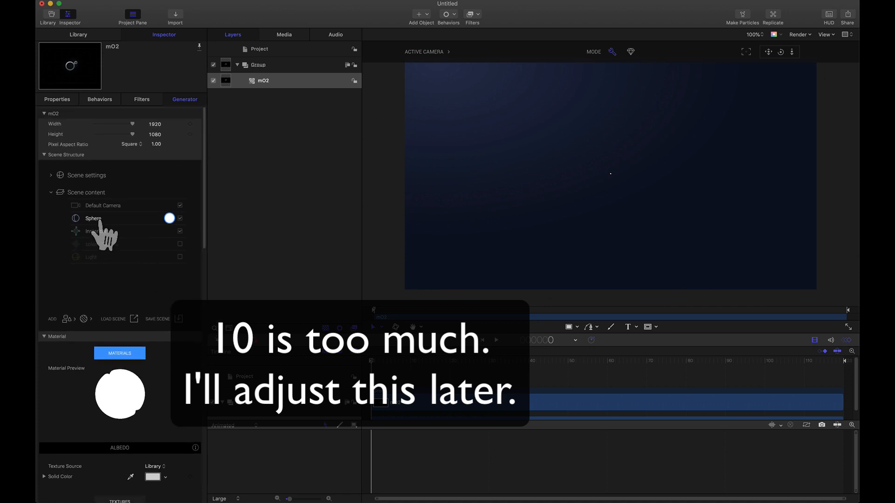
# Step: Try a radius of 1.0 on the sphere and return the radius to 0.01
pyautogui.click(94, 217)
pyautogui.scroll(-1, 151, 462)
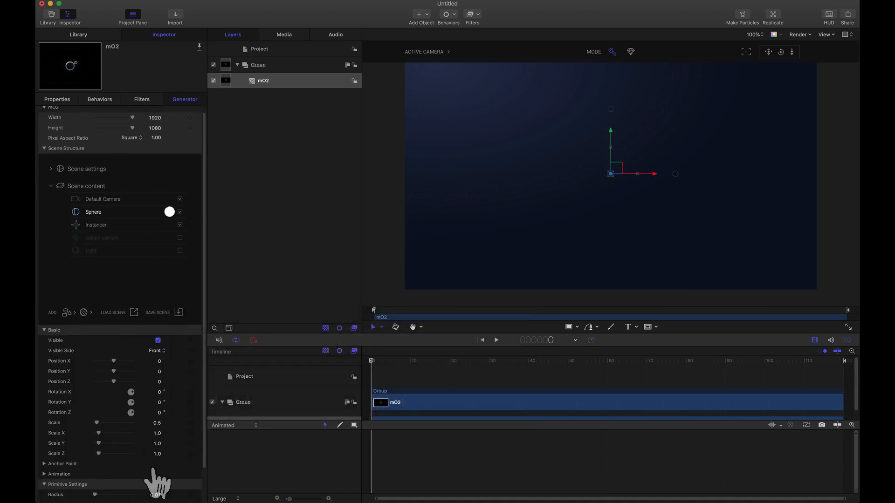
pyautogui.write('1')
pyautogui.press('Return')
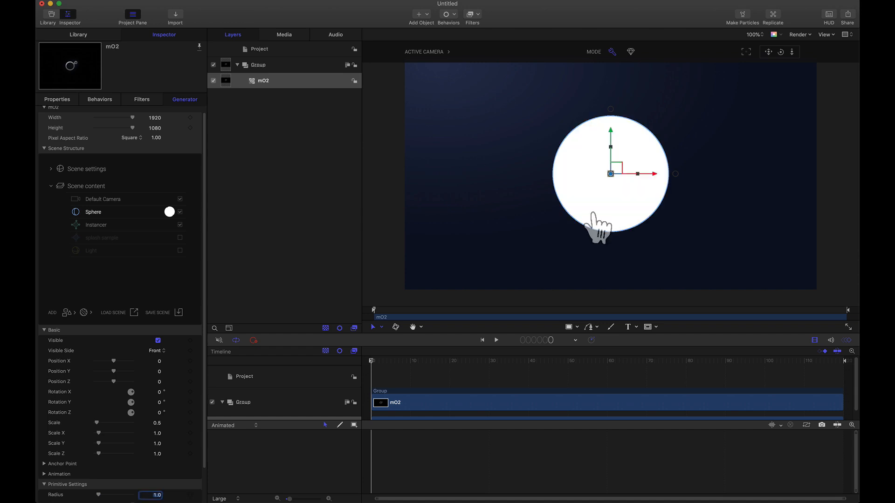
pyautogui.click(157, 495)
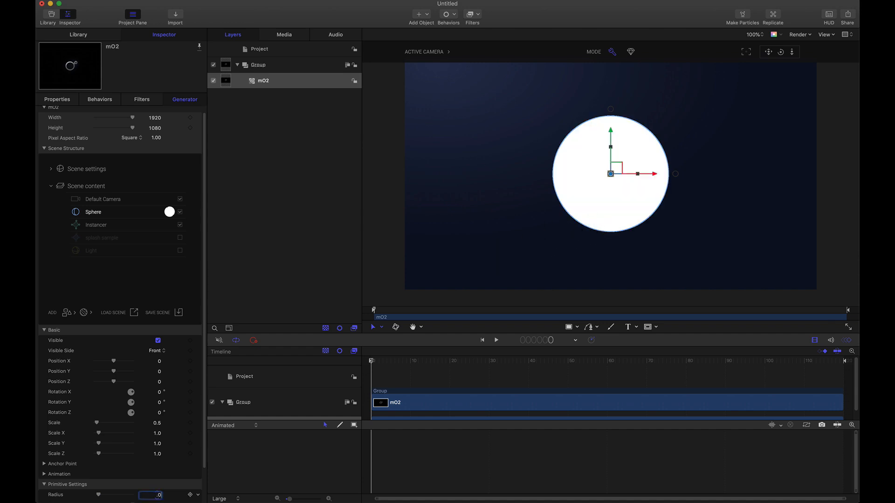
pyautogui.press('Return')
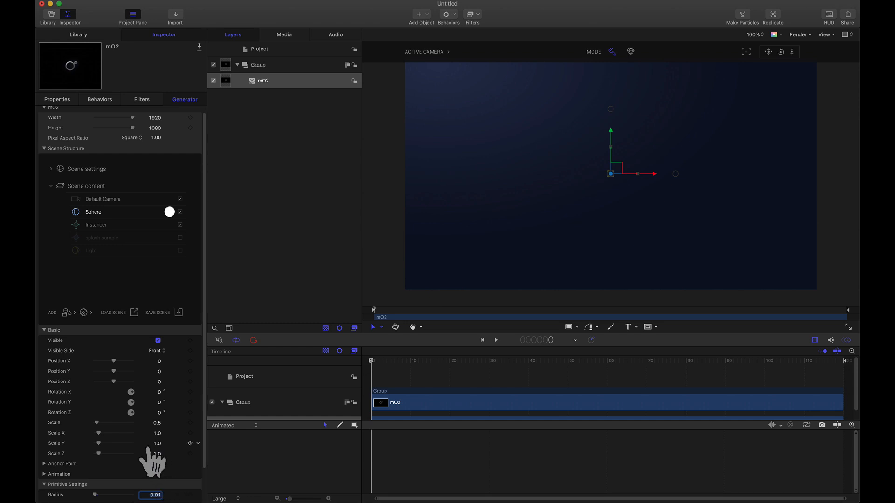
# Step: Nest the sphere under the instancer and set the default camera's Position Z to 4
pyautogui.click(90, 214)
pyautogui.moveTo(90, 214); pyautogui.dragTo(97, 227)
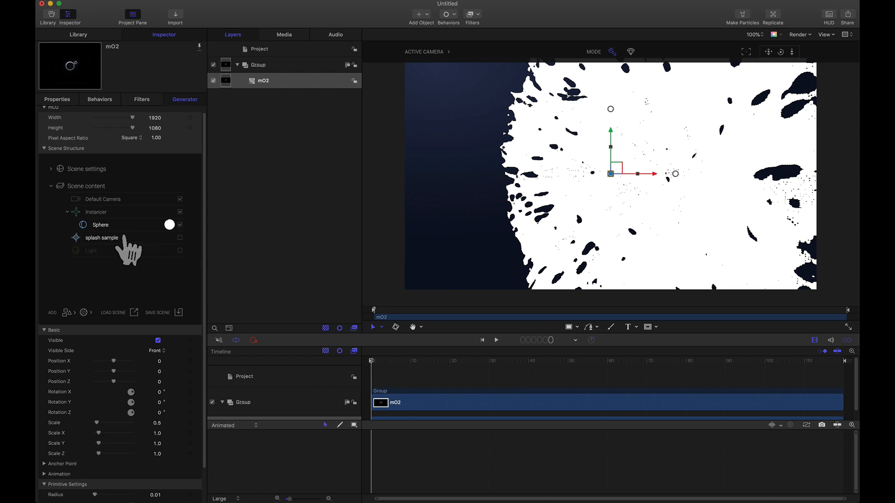
pyautogui.click(116, 200)
pyautogui.moveTo(159, 382); pyautogui.dragTo(156, 383)
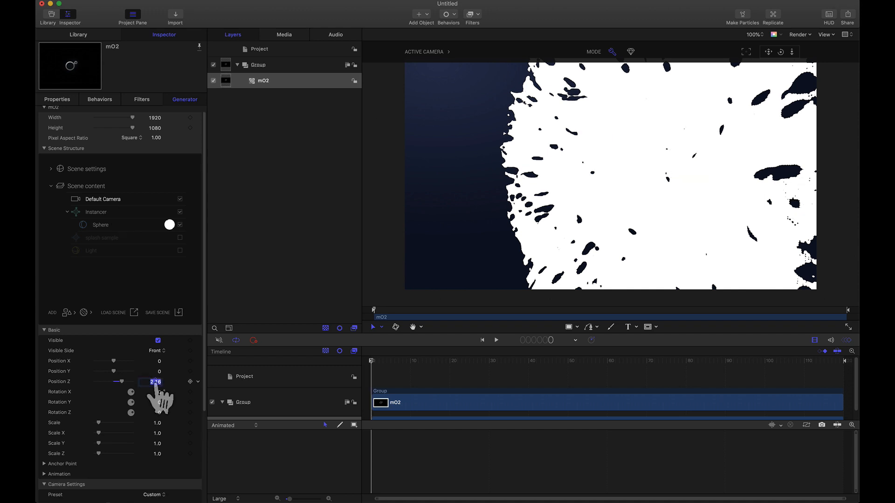
pyautogui.write('4')
pyautogui.press('Return')
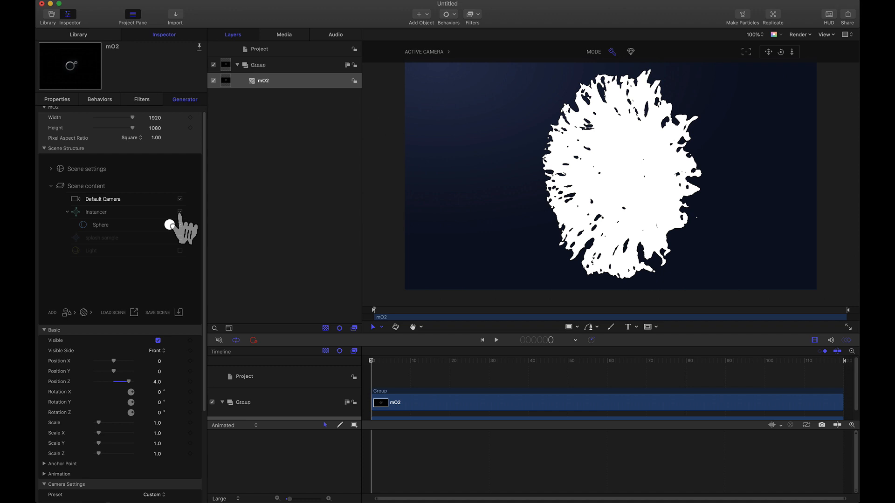
# Step: Hide the instancer and add a modifier to it
pyautogui.click(180, 212)
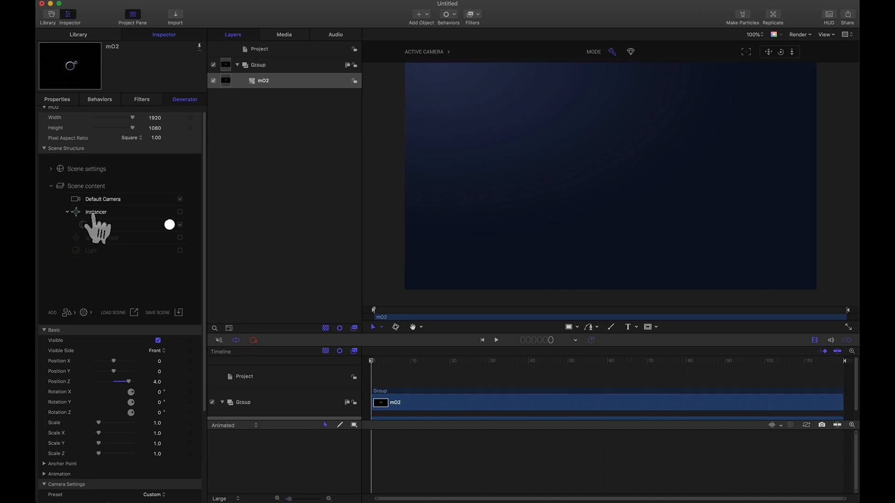
pyautogui.click(68, 319)
pyautogui.moveTo(93, 322)
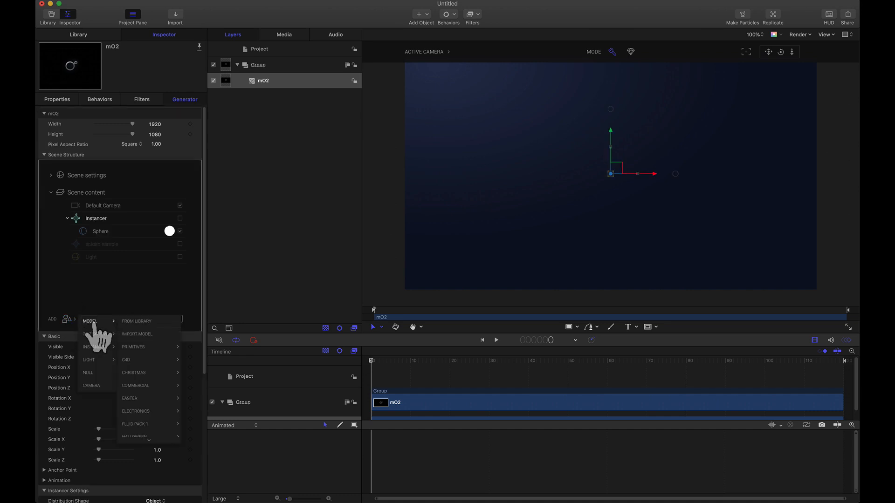
pyautogui.moveTo(106, 346)
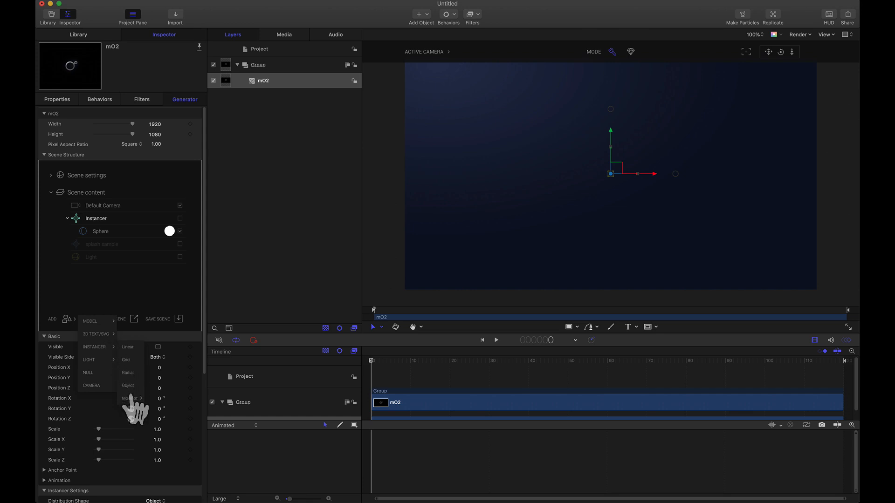
pyautogui.click(158, 400)
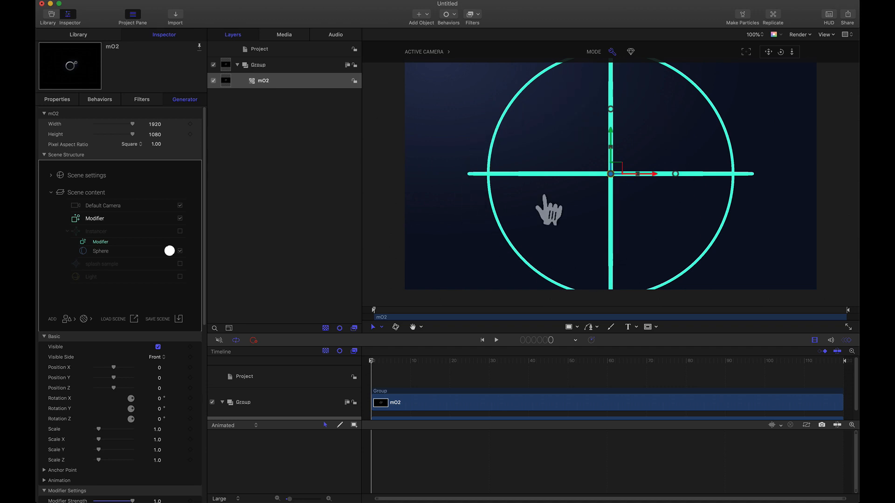
# Step: Rename the sphere inside the instancer as Particle
pyautogui.click(100, 252)
pyautogui.doubleClick(103, 252)
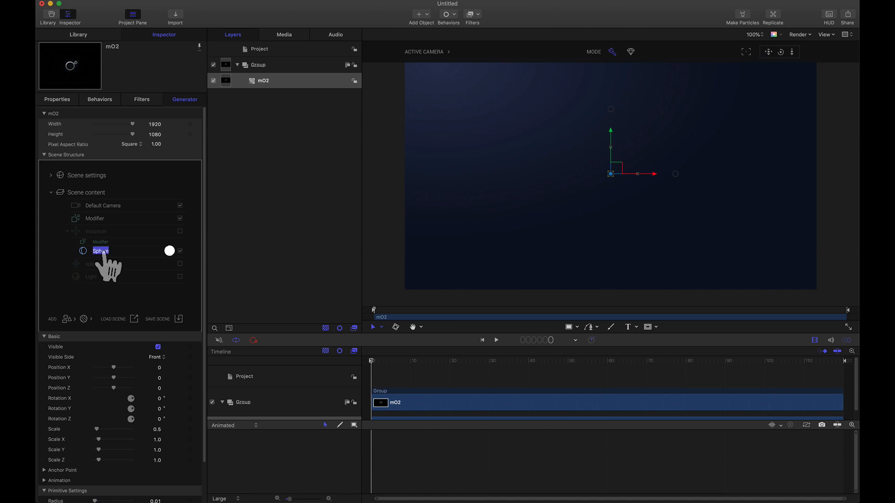
pyautogui.write('Particle')
pyautogui.press('Return')
# Step: Set the modifier's Global Scale to 0
pyautogui.click(94, 218)
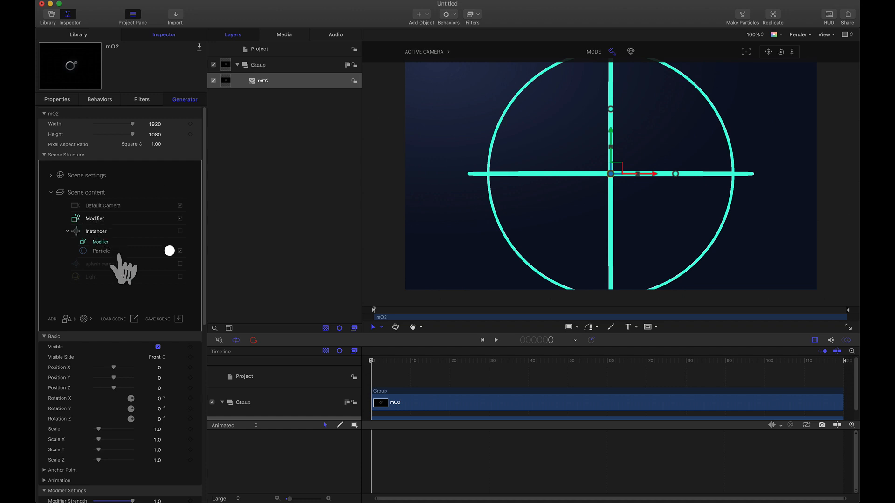
pyautogui.scroll(-5, 208, 359)
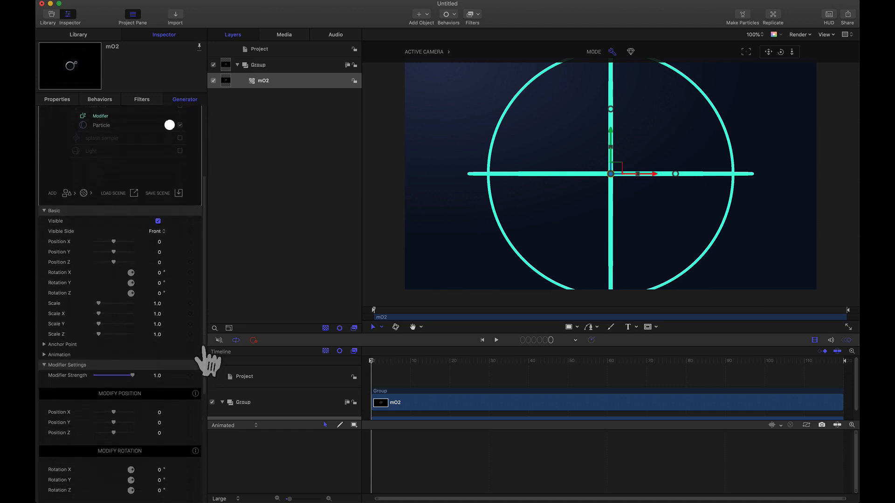
pyautogui.scroll(-3, 182, 416)
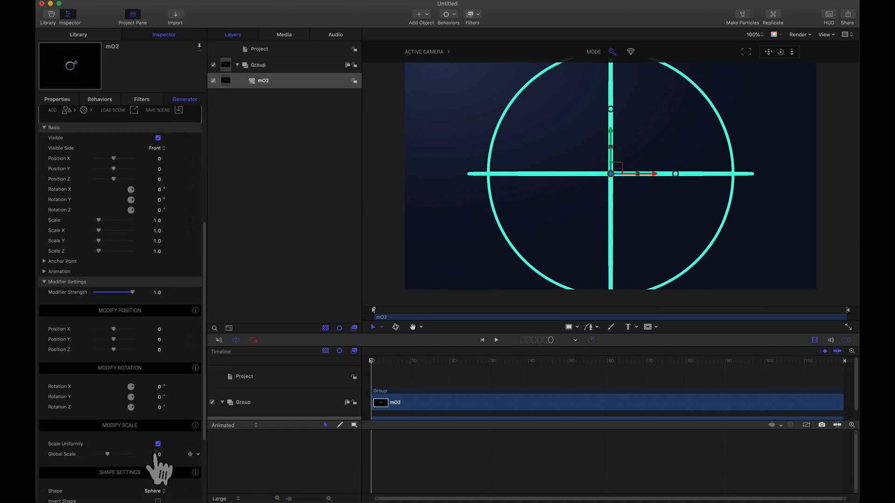
pyautogui.moveTo(157, 459); pyautogui.dragTo(135, 459)
# Step: Set the modifier's position offsets to 20 on the X, Y and Z axes
pyautogui.click(159, 330)
pyautogui.write('20')
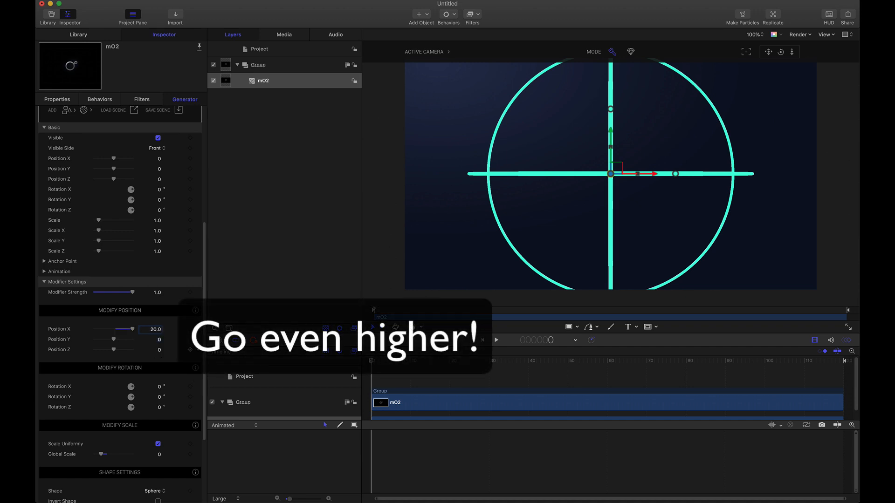
pyautogui.press('Tab')
pyautogui.write('20')
pyautogui.press('Tab')
pyautogui.write('20')
pyautogui.press('Tab')
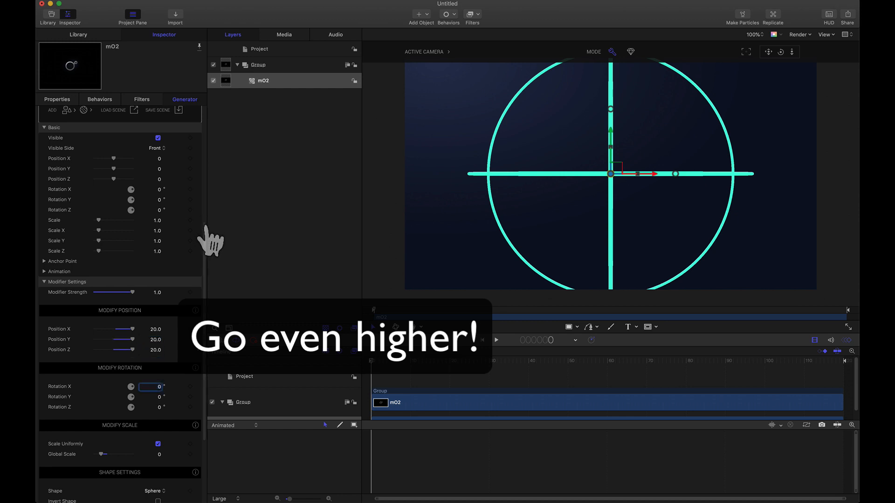
# Step: Show the instancer briefly to check how the modifier scatters the particles, and hide it again
pyautogui.scroll(8, 208, 224)
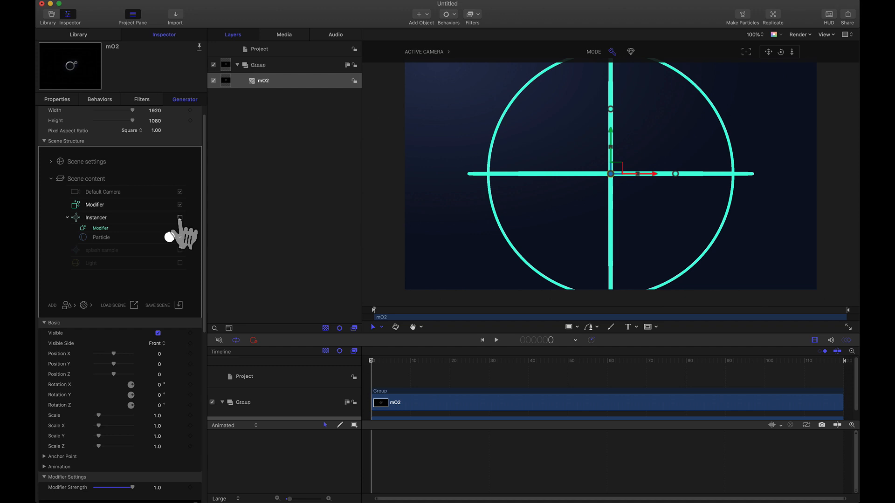
pyautogui.click(180, 218)
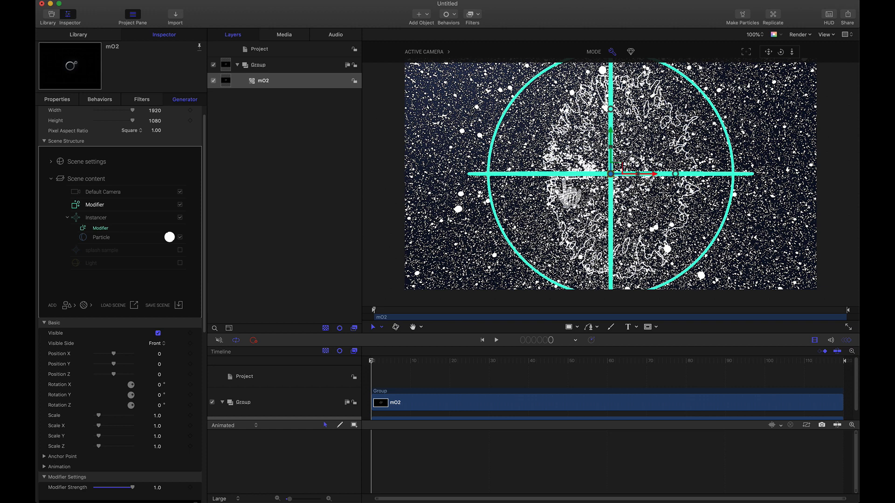
pyautogui.click(179, 217)
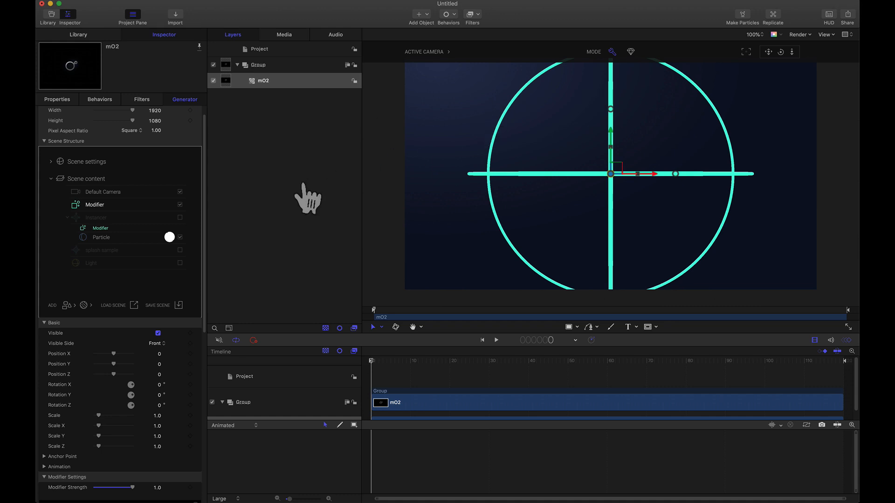
# Step: Try a smaller Global Range for the modifier's sphere shape, ending at 0.5
pyautogui.scroll(-10, 205, 230)
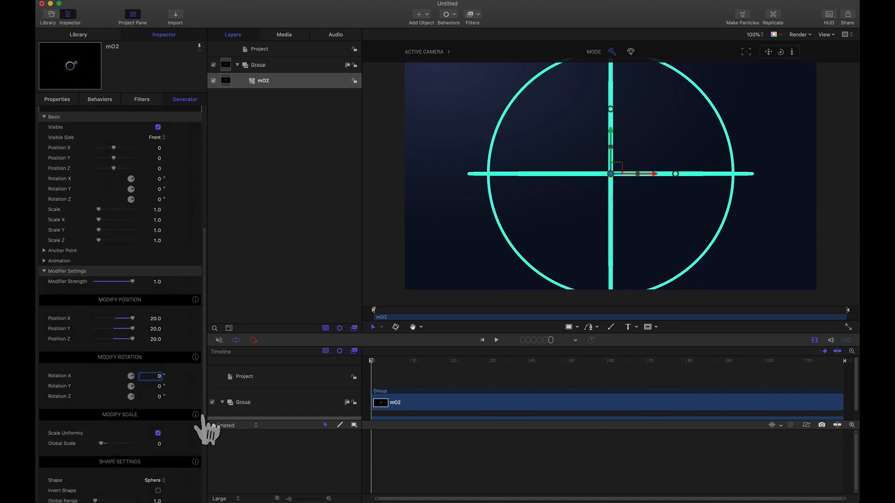
pyautogui.scroll(-4, 205, 427)
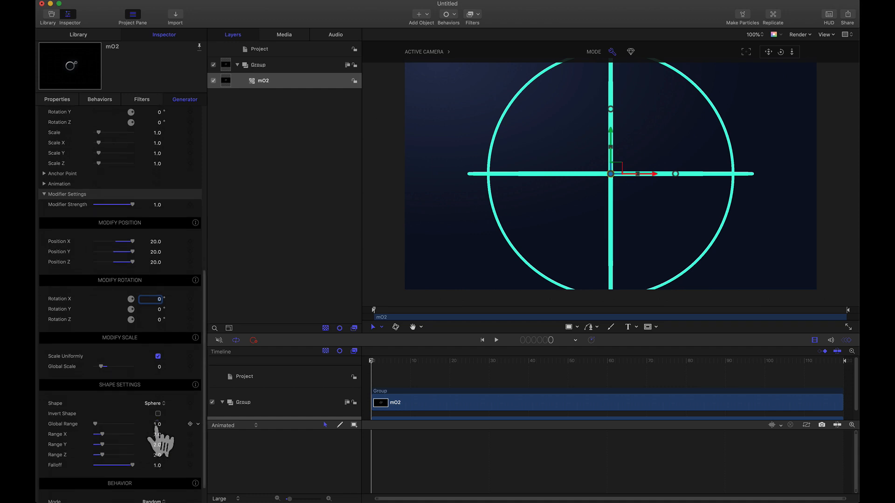
pyautogui.click(156, 424)
pyautogui.write('0.5')
pyautogui.press('Return')
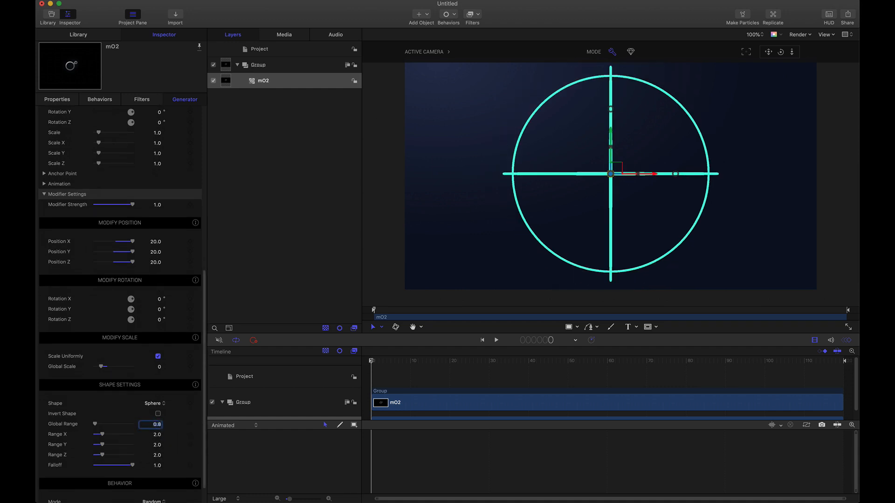
pyautogui.press('Down')
pyautogui.press('Down')
pyautogui.press('Down')
pyautogui.press('Down')
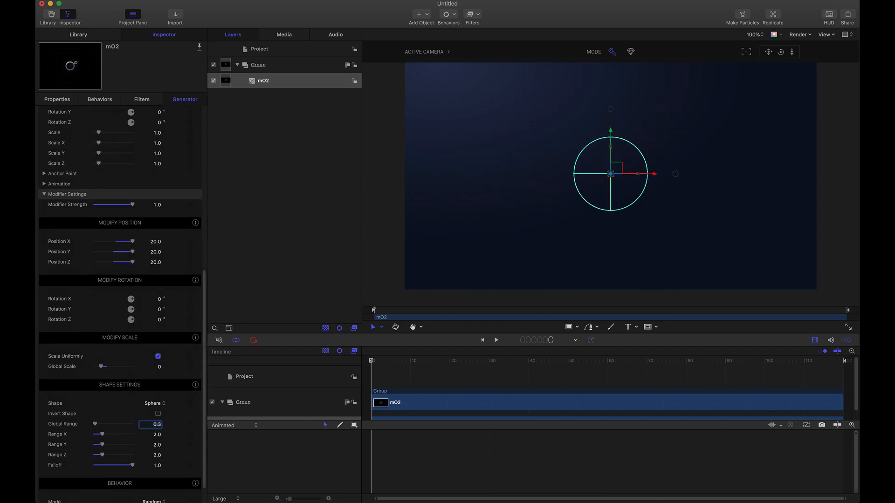
pyautogui.write('.5')
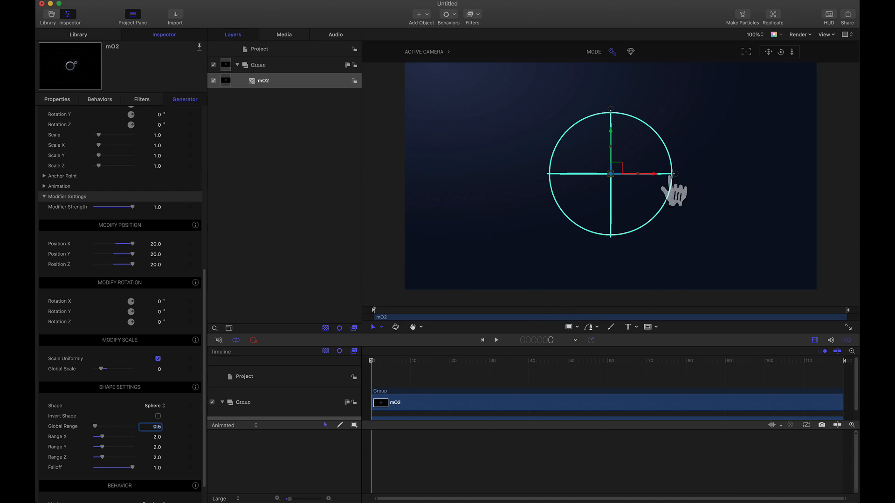
# Step: Show the instancer to examine the particles with the reduced modifier range, and hide it again
pyautogui.scroll(5, 205, 264)
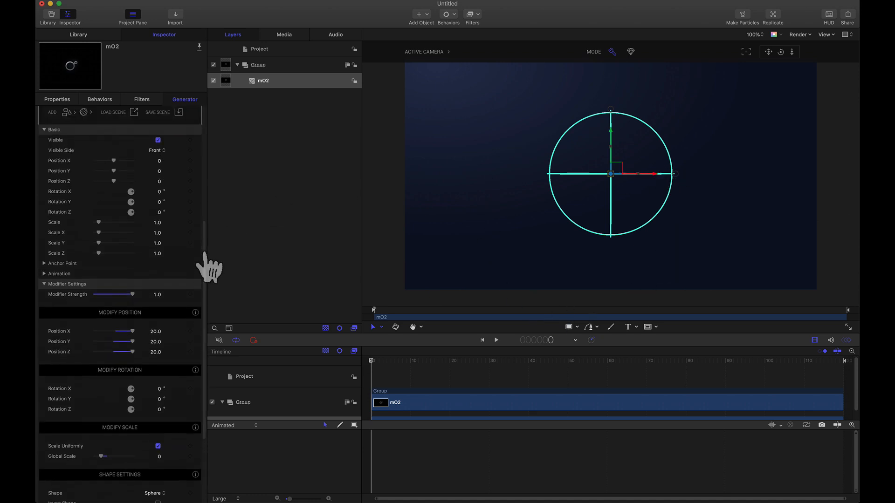
pyautogui.scroll(3, 209, 268)
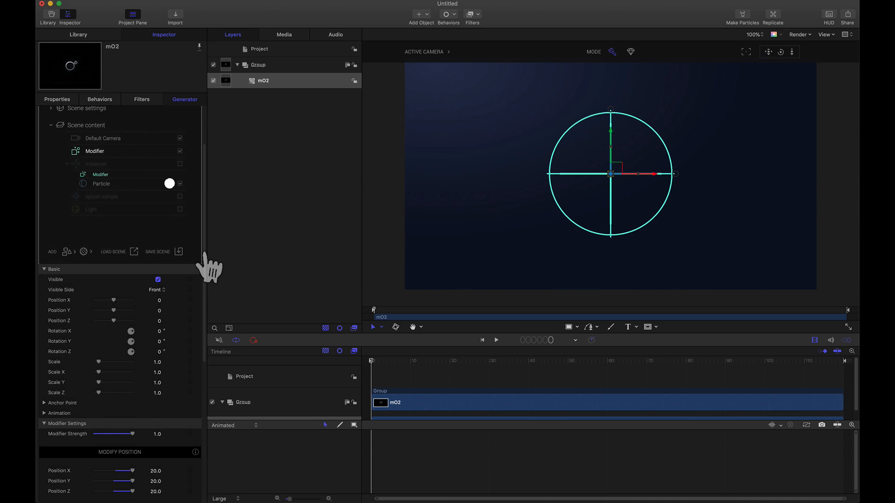
pyautogui.click(180, 164)
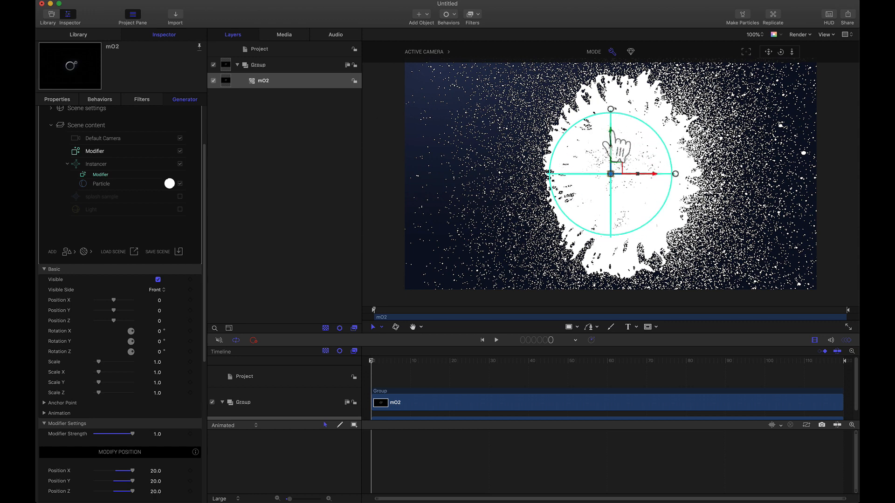
pyautogui.click(181, 166)
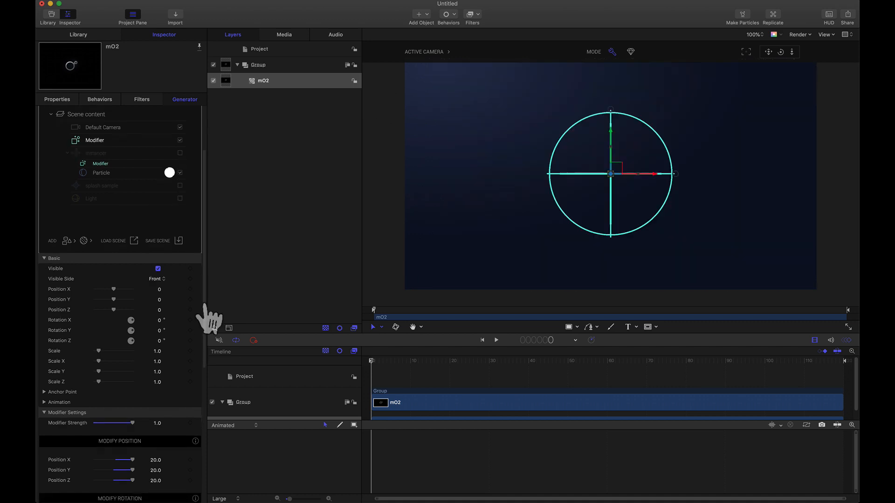
# Step: Set the modifier's Global Range to 1.0 and add a keyframe for it at frame 0
pyautogui.scroll(-10, 204, 307)
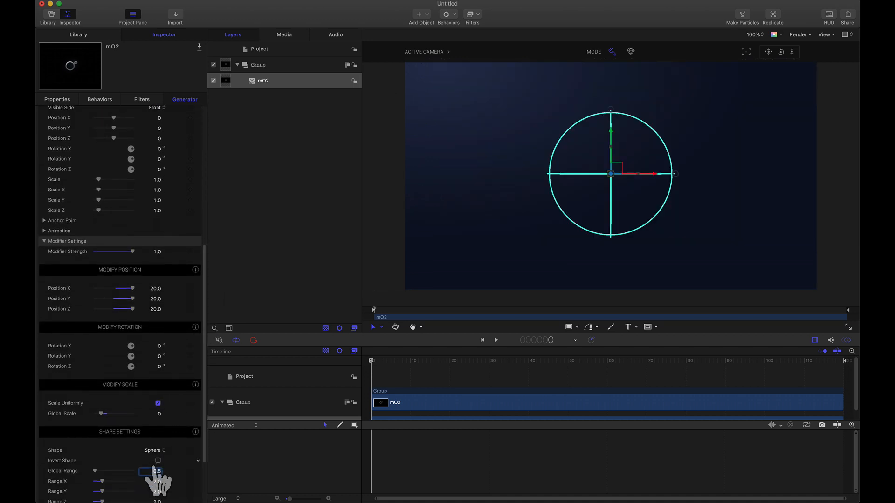
pyautogui.click(153, 473)
pyautogui.write('1')
pyautogui.press('Return')
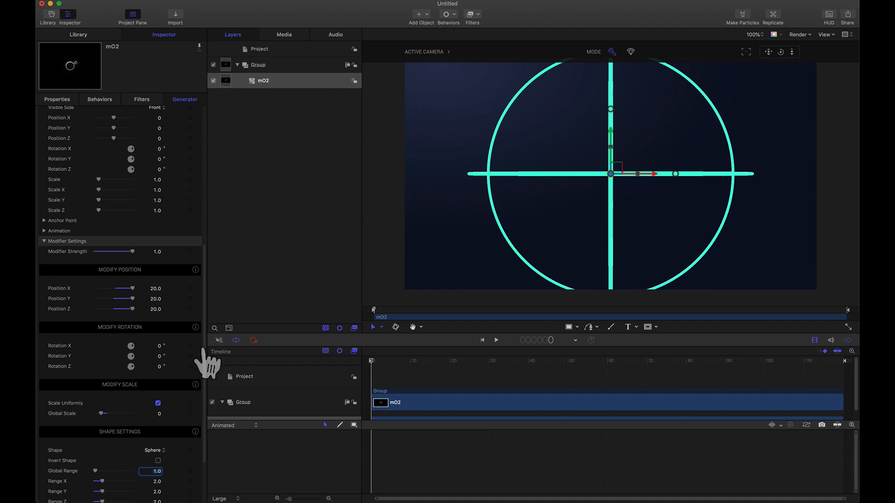
pyautogui.click(190, 471)
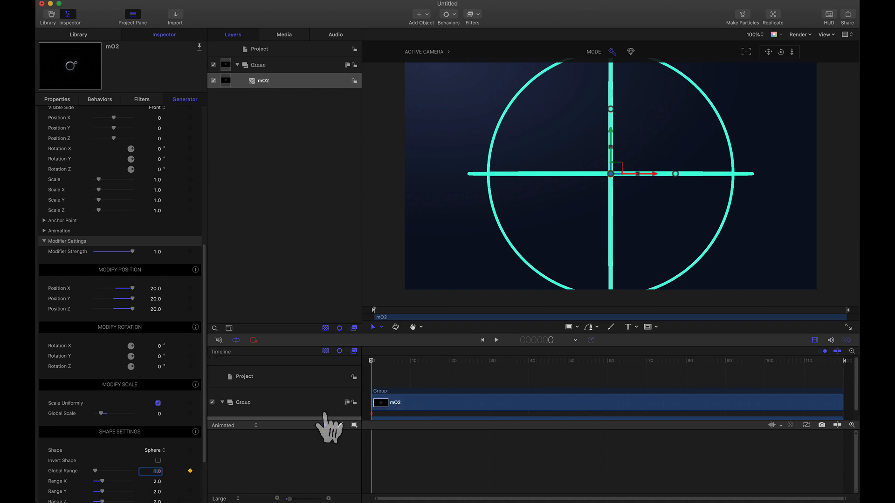
pyautogui.moveTo(160, 471); pyautogui.dragTo(144, 475)
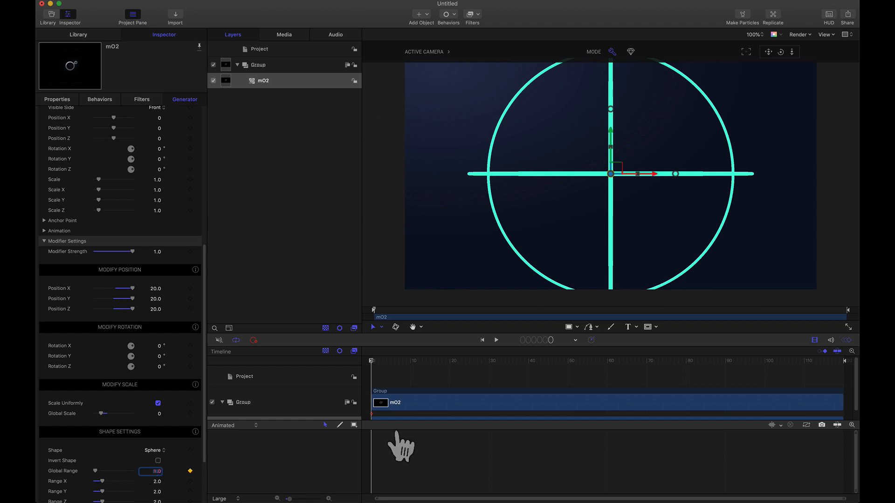
# Step: Keyframe the modifier's Global Range to 0 at frame 119 and play back the range animation
pyautogui.moveTo(765, 368); pyautogui.dragTo(858, 374)
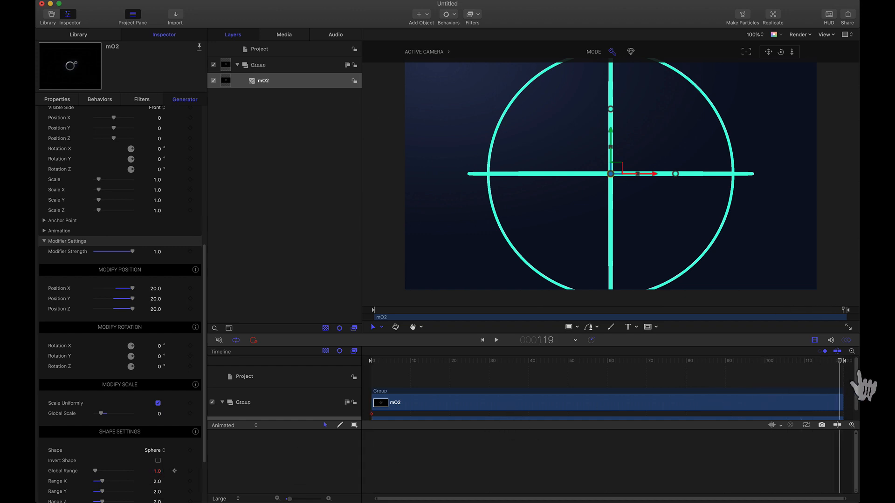
pyautogui.doubleClick(157, 472)
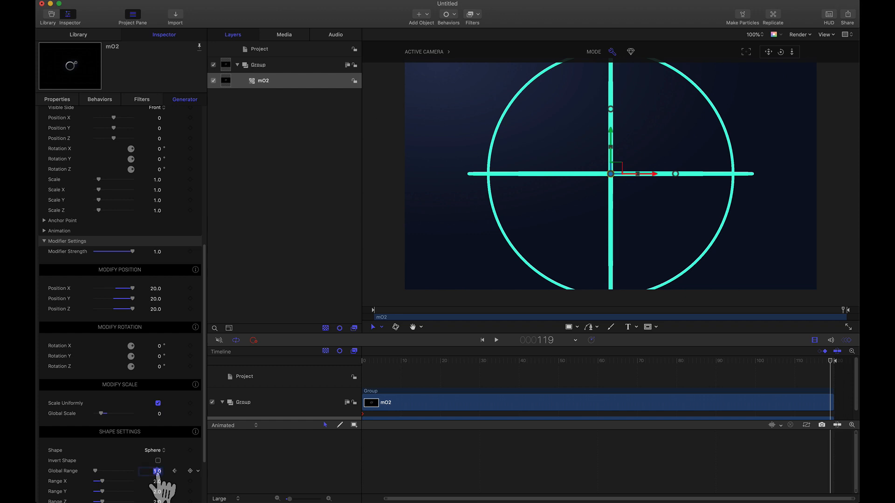
pyautogui.write('0')
pyautogui.press('Return')
pyautogui.click(496, 340)
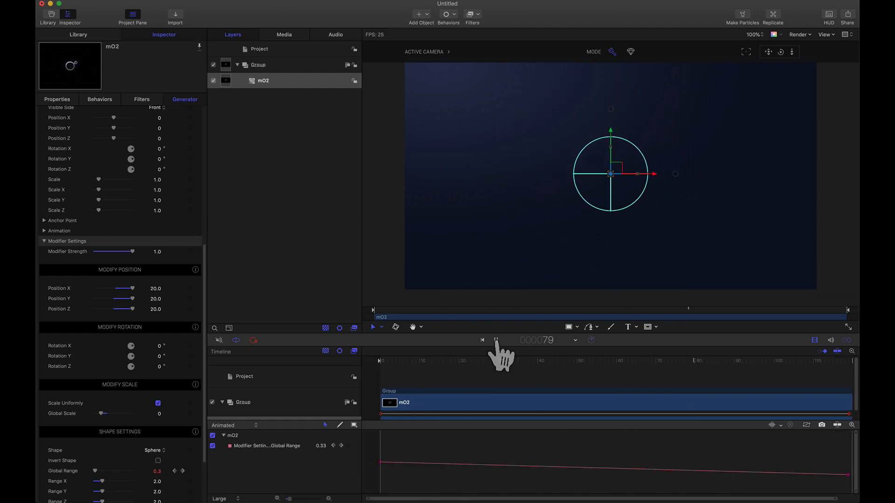
pyautogui.click(496, 341)
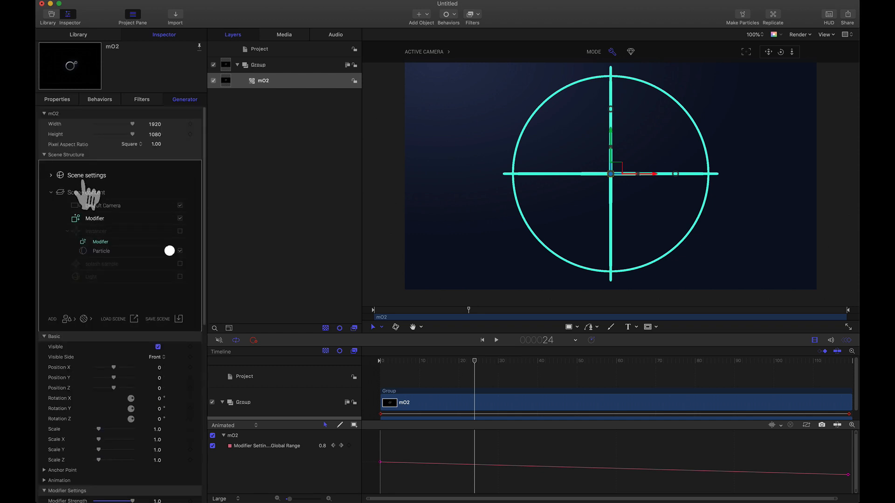
# Step: Set the background gradient's inner and outer colors to black and switch the viewport to its high-quality render mode
pyautogui.click(51, 176)
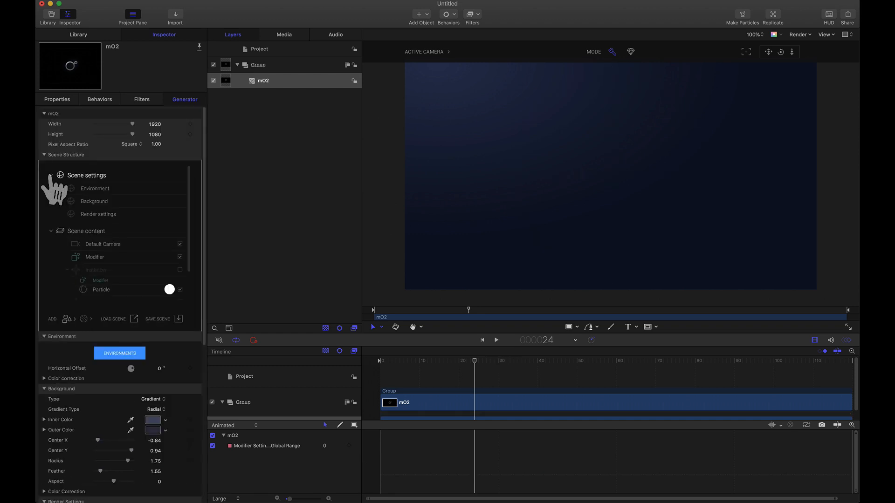
pyautogui.click(95, 202)
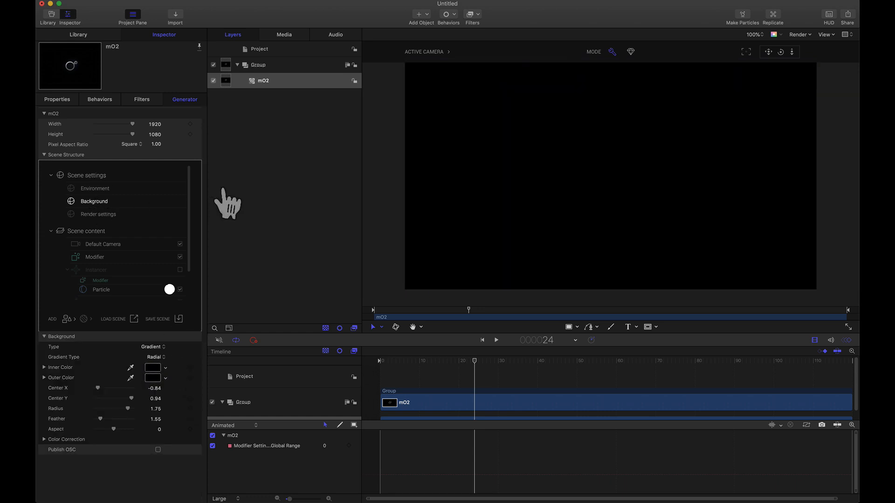
pyautogui.click(630, 53)
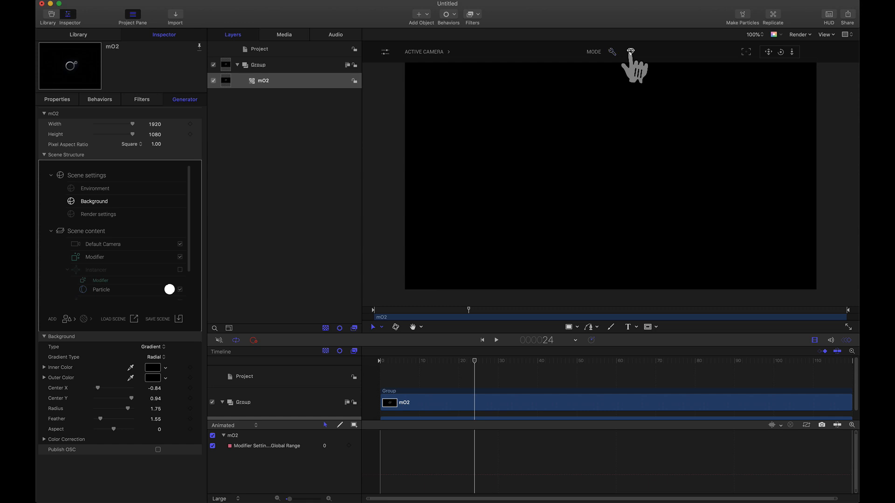
# Step: Change the Default Camera's preset to Default and show the instancer
pyautogui.click(98, 244)
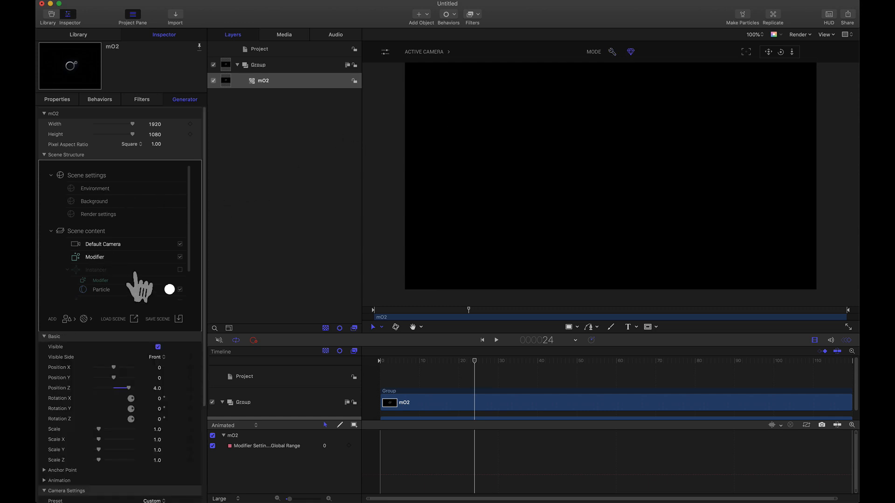
pyautogui.scroll(-2, 179, 435)
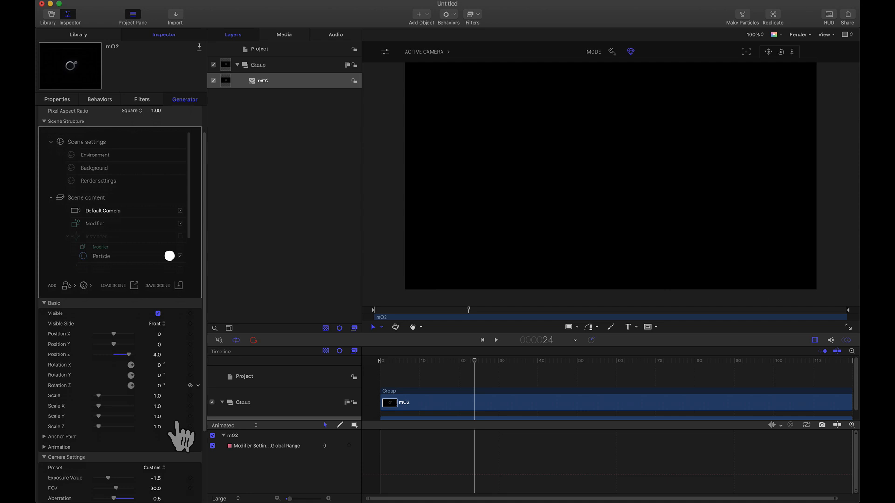
pyautogui.click(152, 464)
pyautogui.click(155, 485)
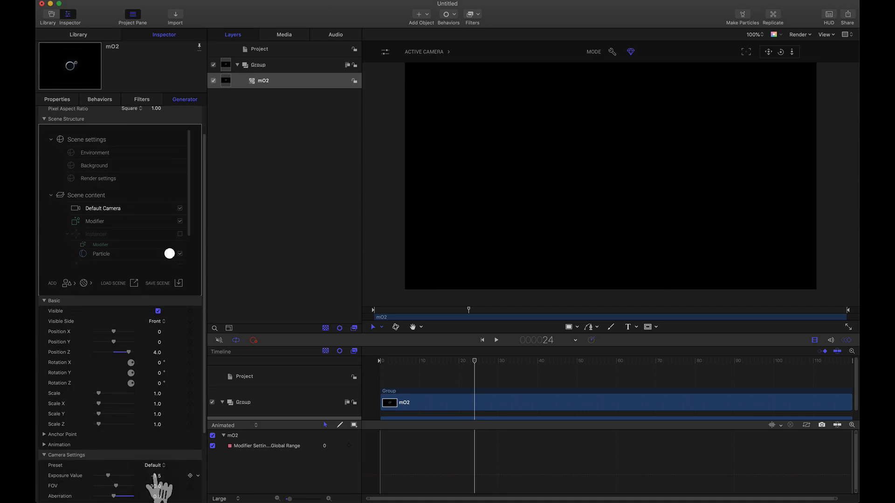
pyautogui.scroll(-1, 207, 417)
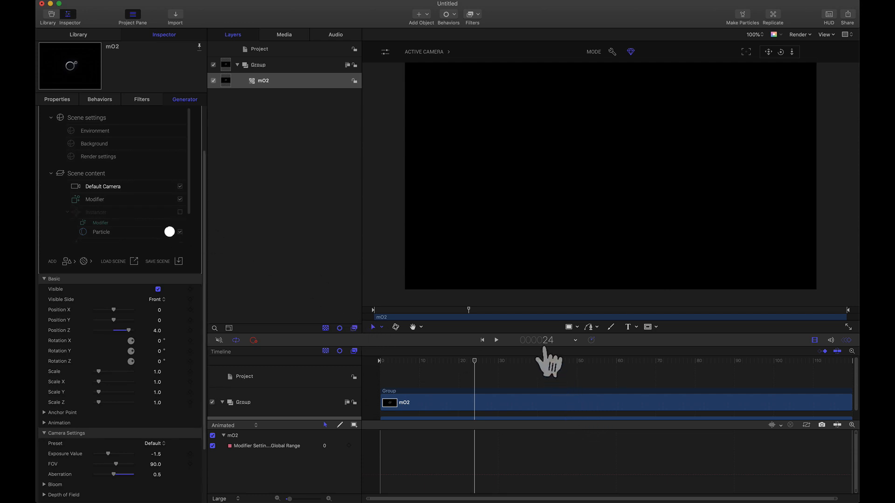
pyautogui.click(179, 214)
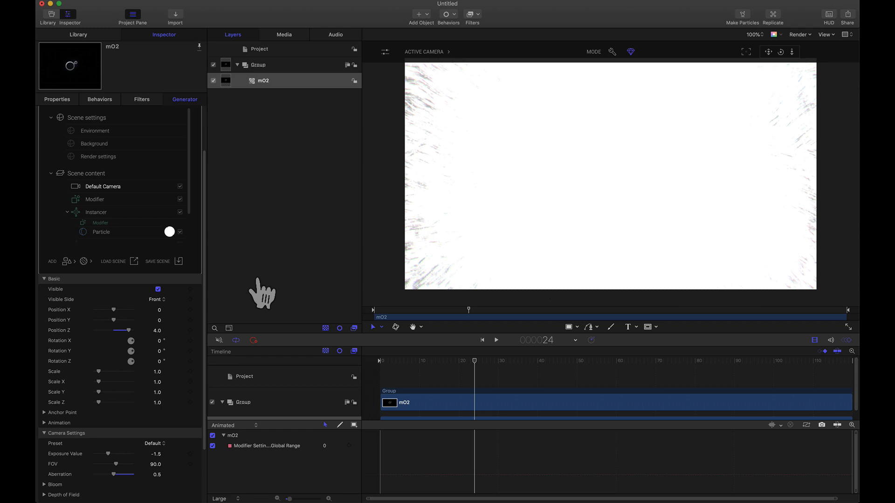
# Step: Try a lower Illuminance Intensity of 5.0 for the particle's material
pyautogui.click(170, 231)
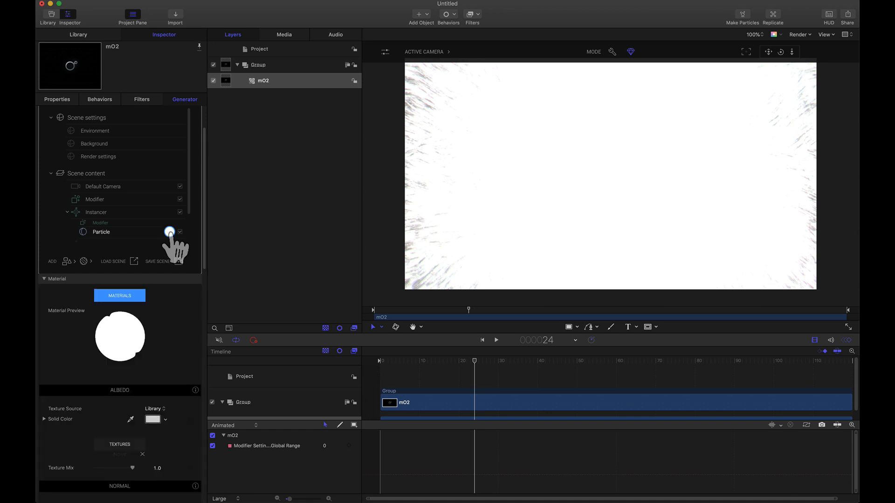
pyautogui.scroll(-10, 156, 459)
pyautogui.click(155, 455)
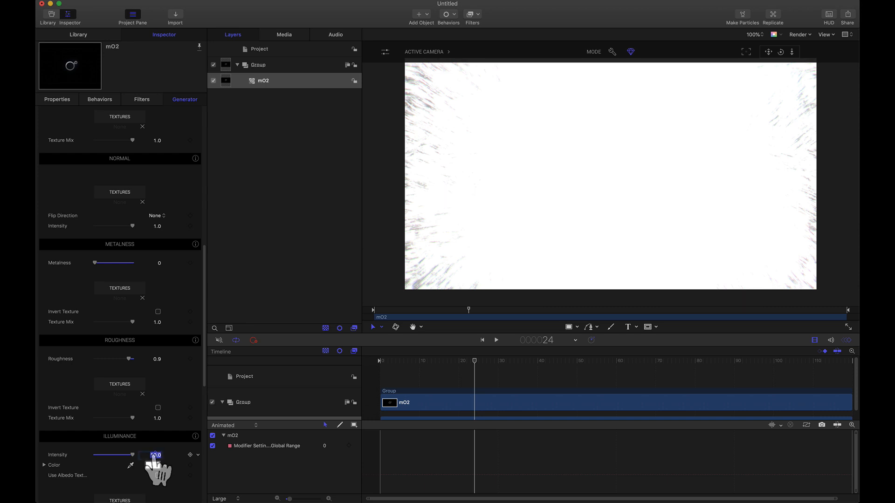
pyautogui.scroll(10, 198, 350)
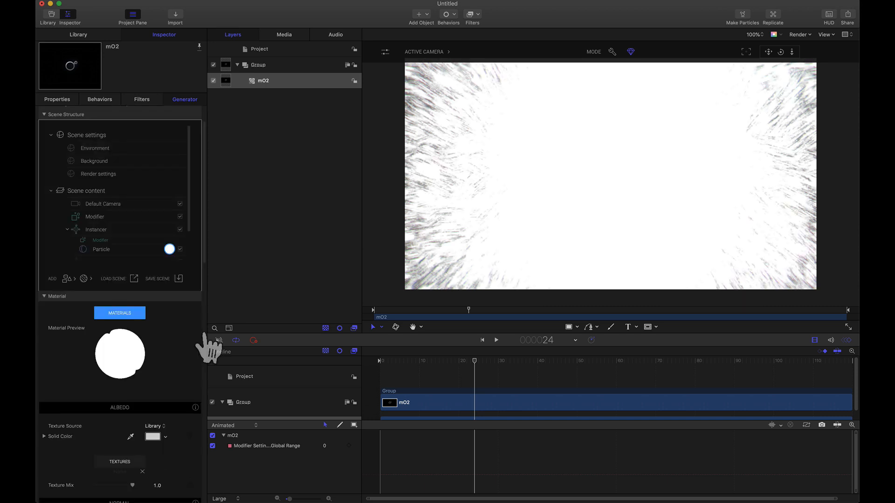
# Step: Set the modifier's Modify Position values to 50 on X, Y and Z
pyautogui.click(92, 219)
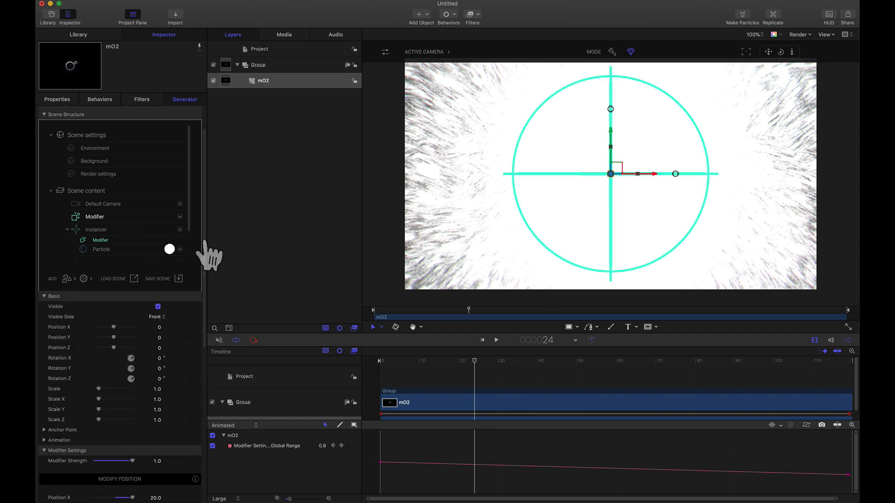
pyautogui.scroll(-5, 209, 254)
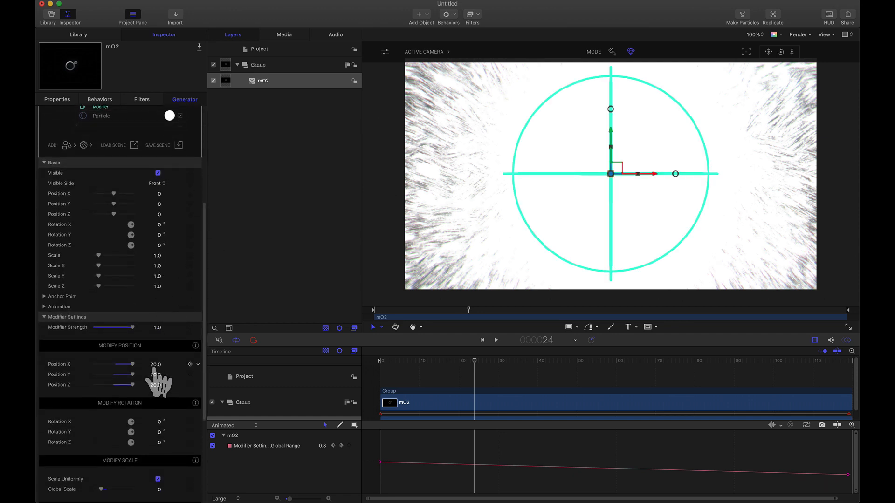
pyautogui.click(156, 365)
pyautogui.write('50')
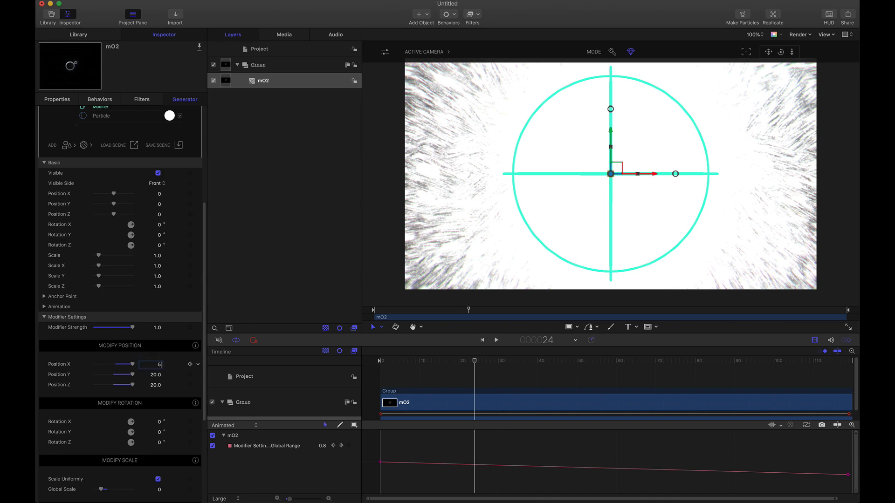
pyautogui.press('Tab')
pyautogui.write('50')
pyautogui.press('Return')
pyautogui.click(155, 385)
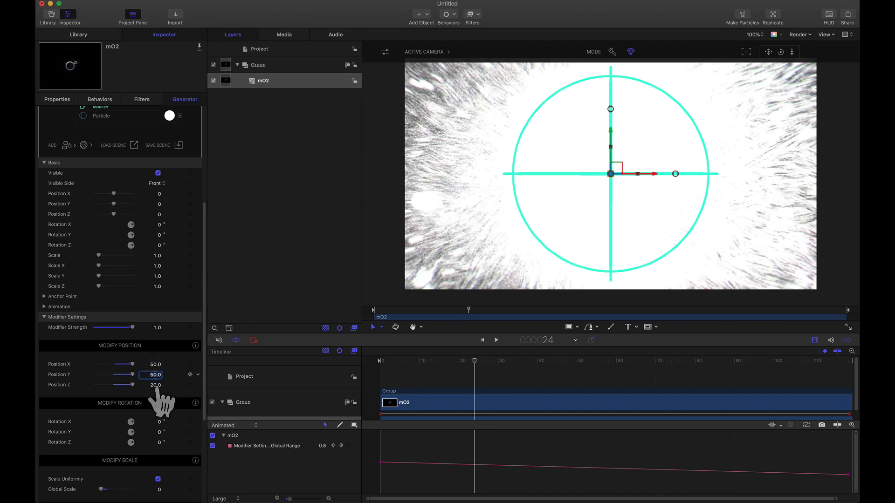
pyautogui.write('50')
pyautogui.press('Return')
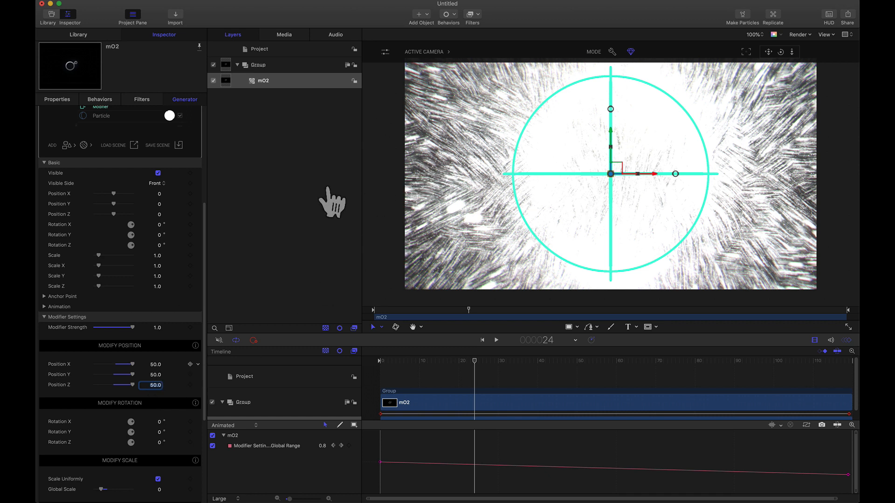
# Step: Render a RAM preview of the whole animation and scrub the timeline to frame 42 to examine the particle motion
pyautogui.click(132, 2)
pyautogui.moveTo(171, 134)
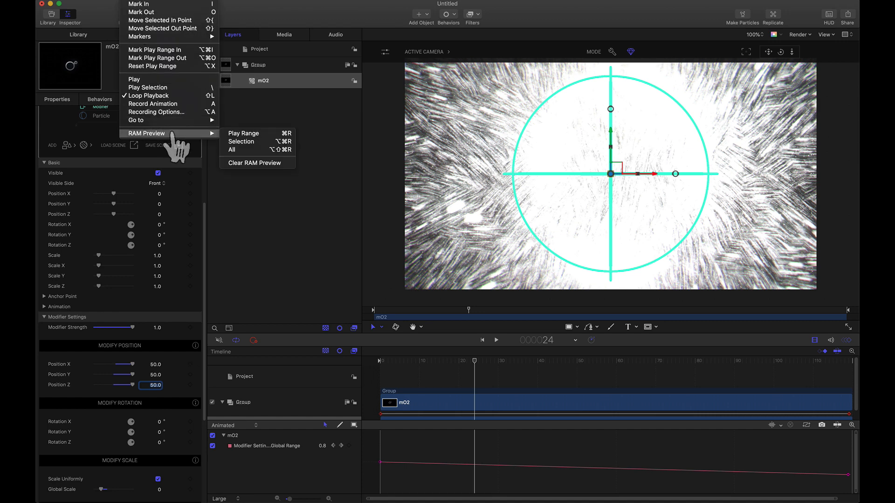
pyautogui.click(244, 149)
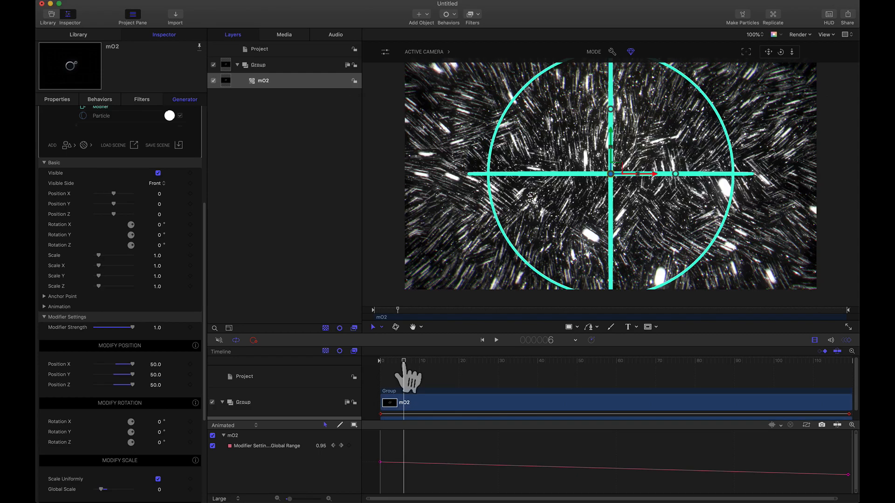
pyautogui.moveTo(405, 366); pyautogui.dragTo(545, 391)
# Step: Reduce the particle material's Illuminance Intensity to 1
pyautogui.scroll(5, 175, 311)
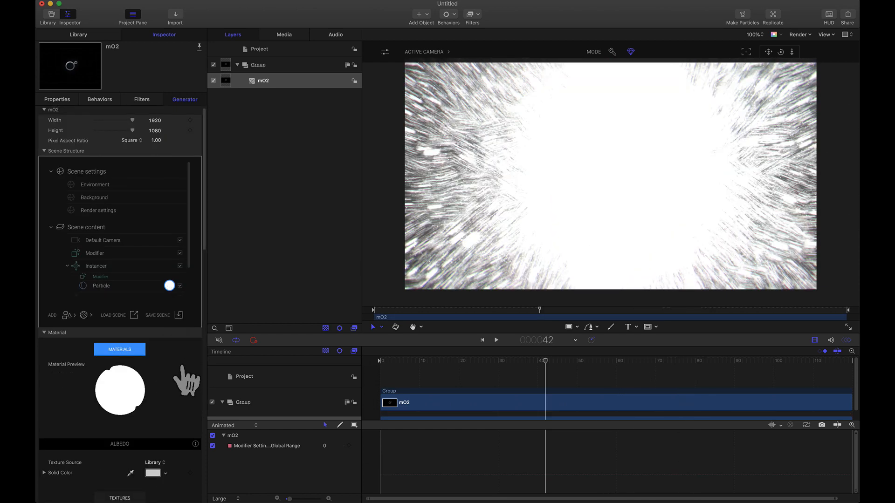
pyautogui.scroll(-5, 185, 408)
pyautogui.scroll(-3, 185, 408)
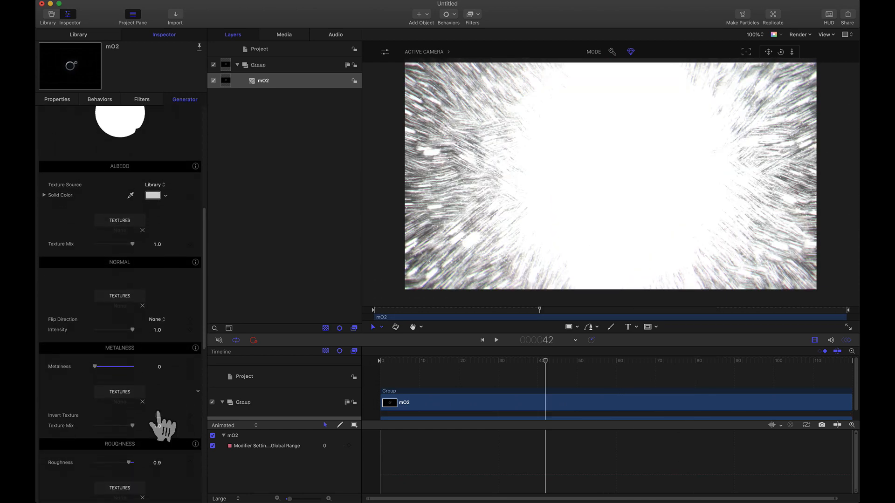
pyautogui.scroll(-5, 158, 480)
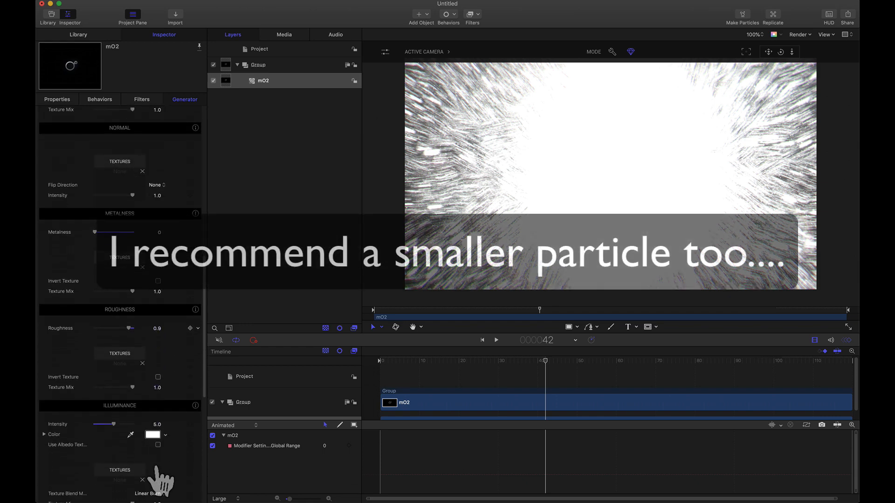
pyautogui.click(155, 396)
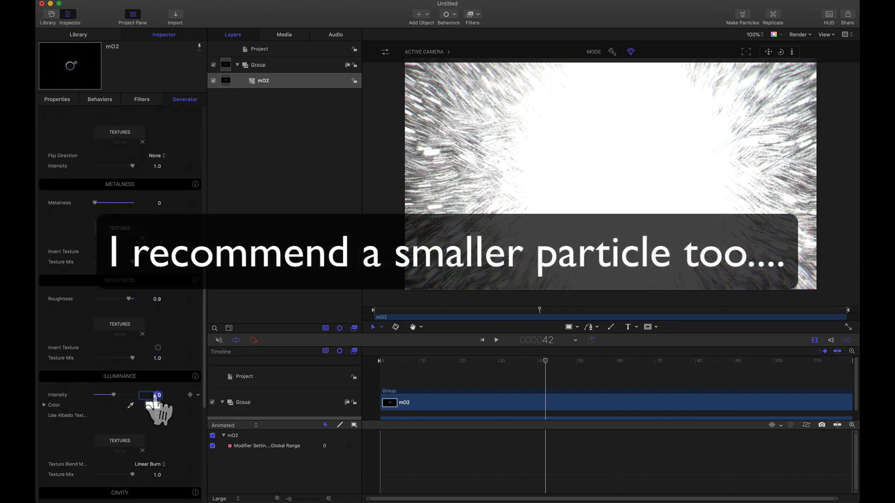
pyautogui.write('1')
pyautogui.press('Return')
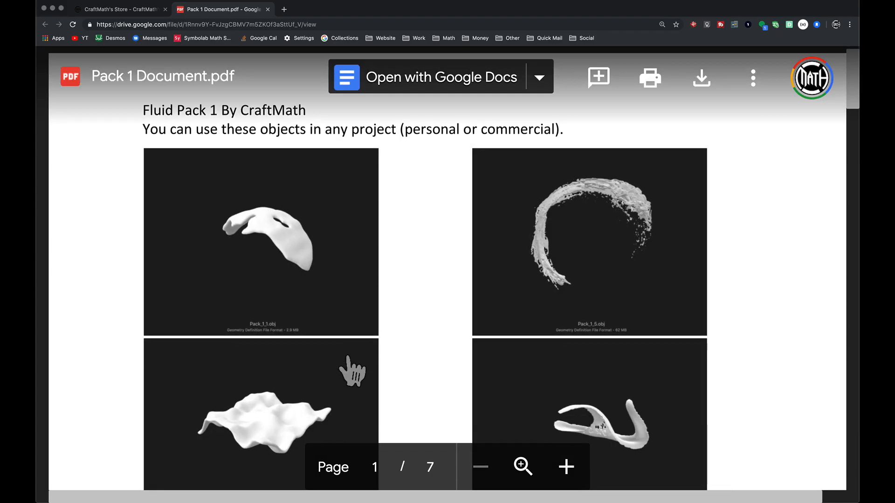
# Step: Look through the model thumbnails in the Fluid Pack 1 PDF in the browser
pyautogui.scroll(-15, 351, 372)
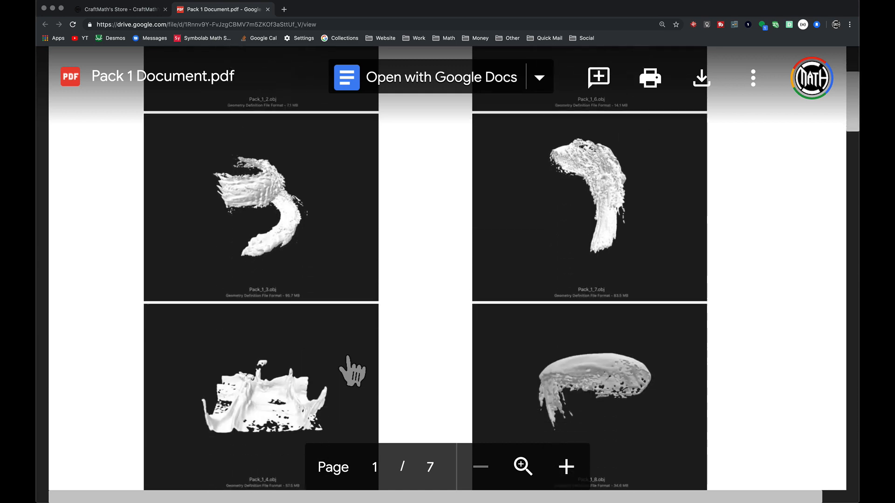
pyautogui.scroll(-15, 352, 371)
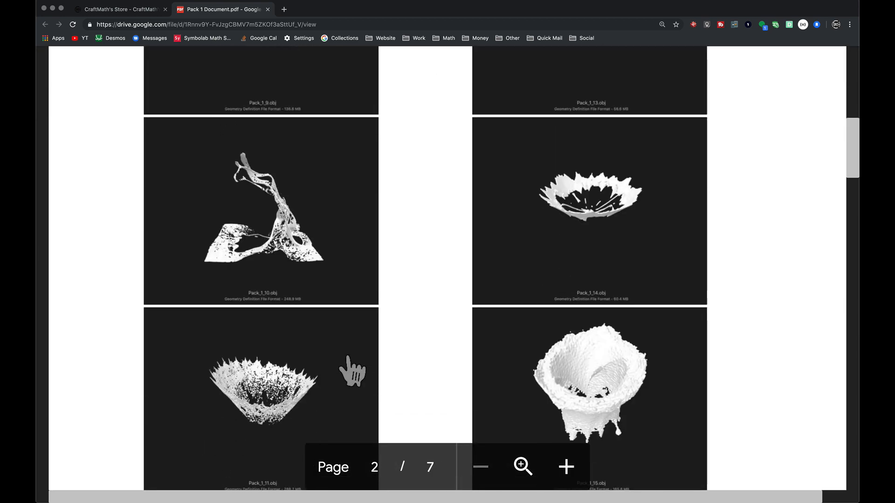
pyautogui.scroll(-15, 352, 371)
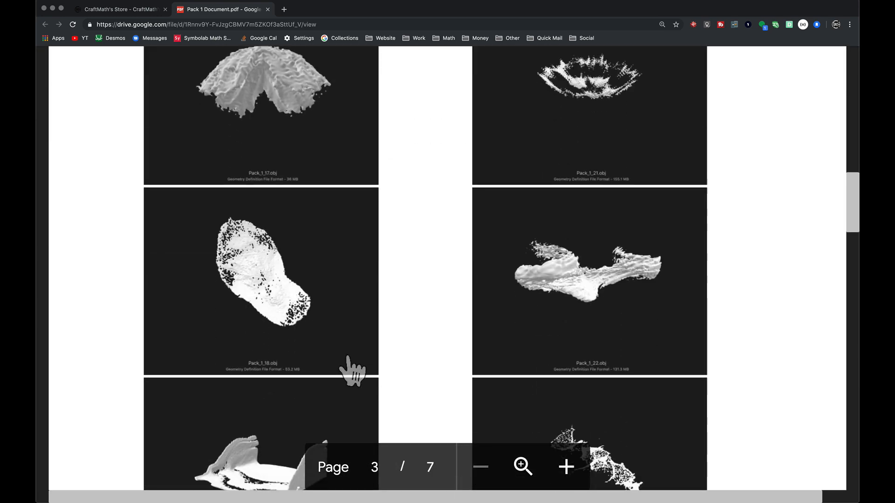
pyautogui.scroll(-15, 352, 371)
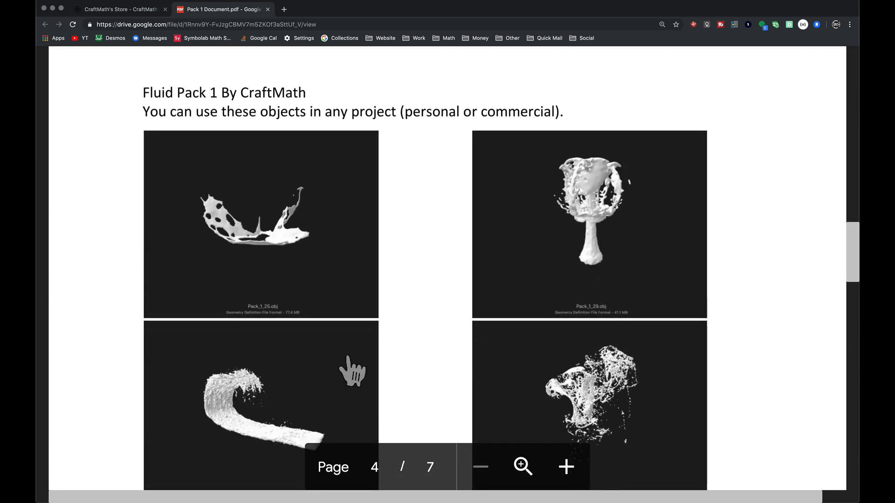
pyautogui.scroll(-8, 351, 371)
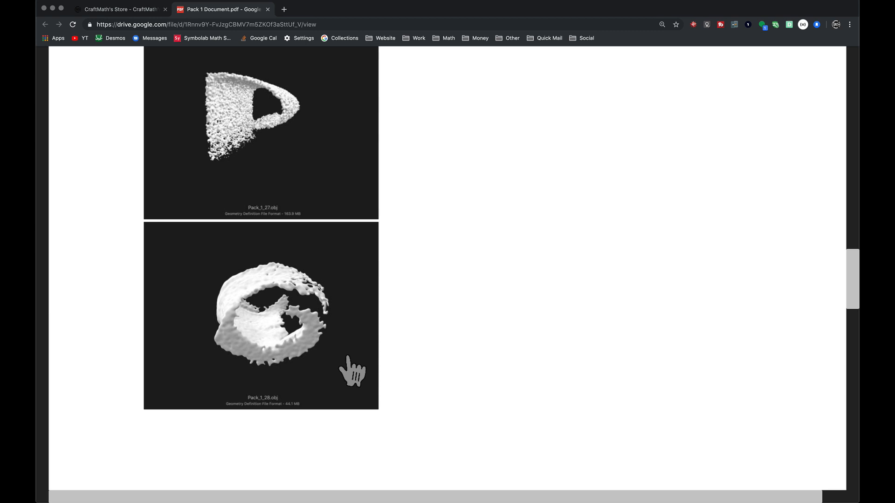
pyautogui.scroll(10, 352, 371)
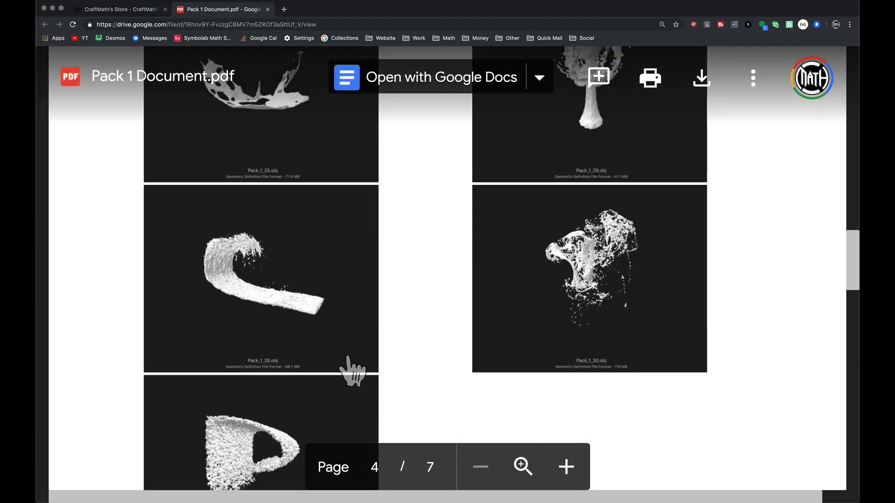